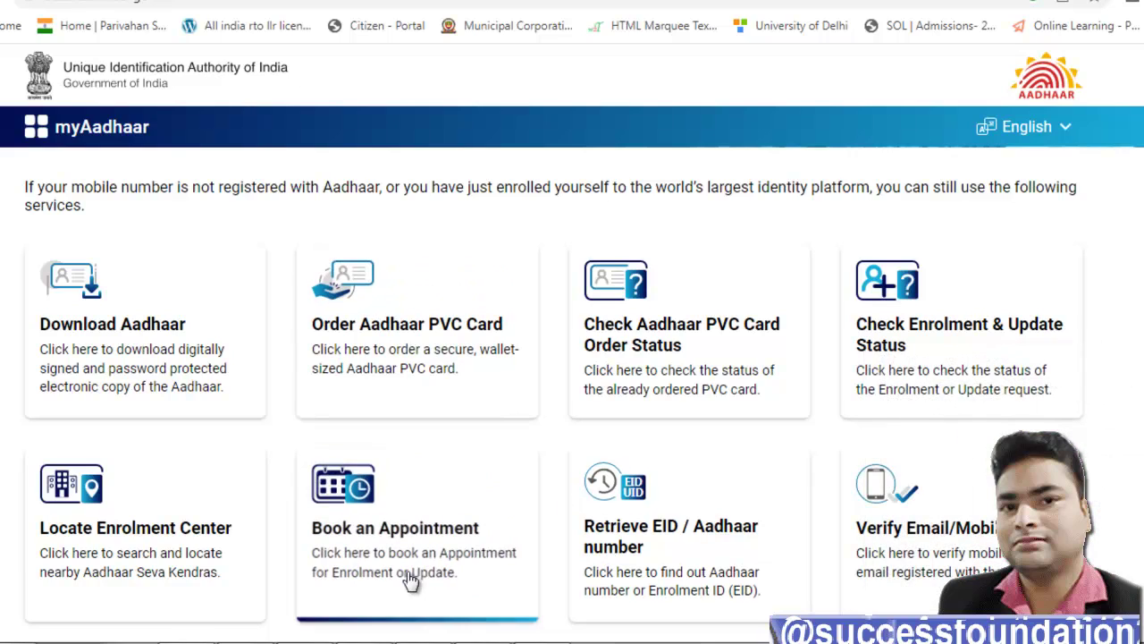
Step: Open the Book an Appointment page in myAadhaar
{"action": "scroll", "coordinate": [415, 519], "scroll_direction": "down", "scroll_amount": 1}
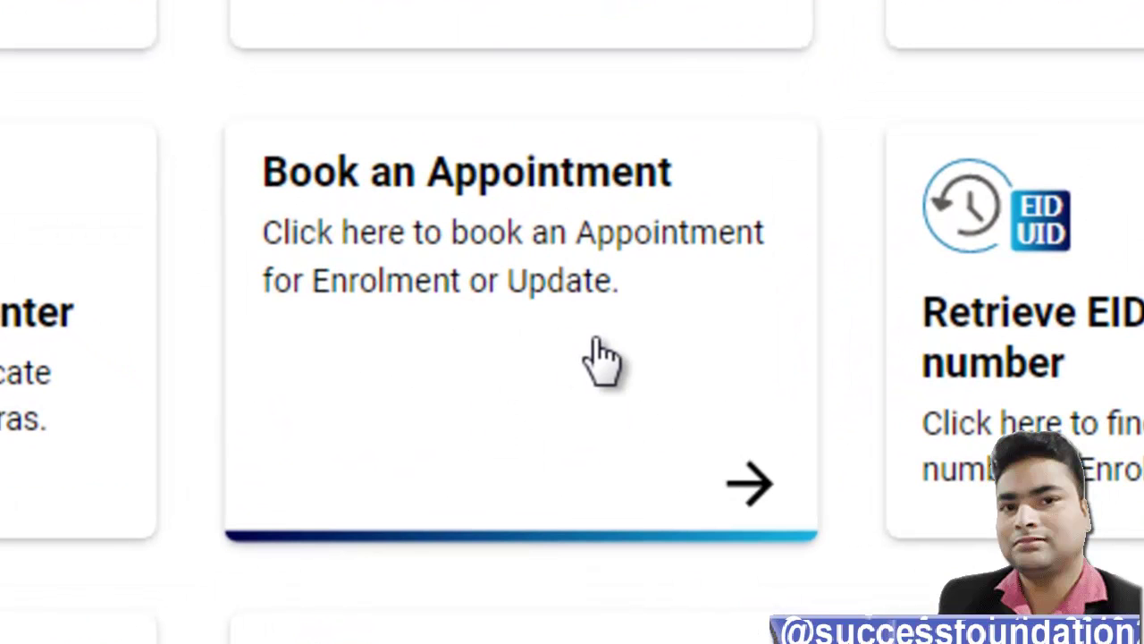
{"action": "left_click", "coordinate": [597, 358]}
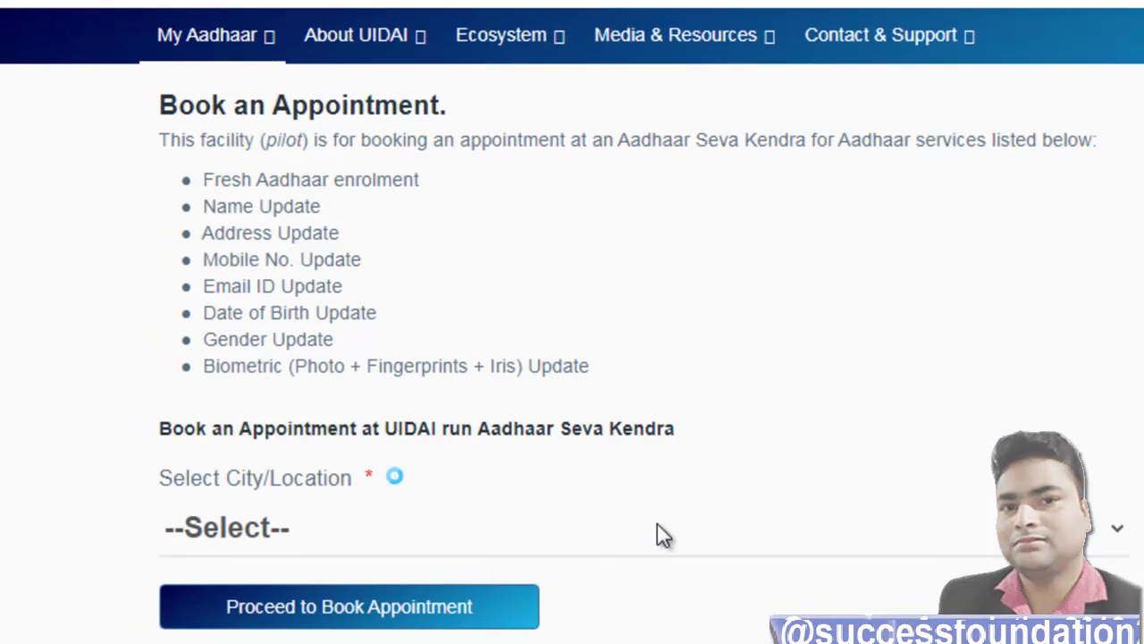
{"action": "scroll", "coordinate": [269, 354], "scroll_direction": "down", "scroll_amount": 4}
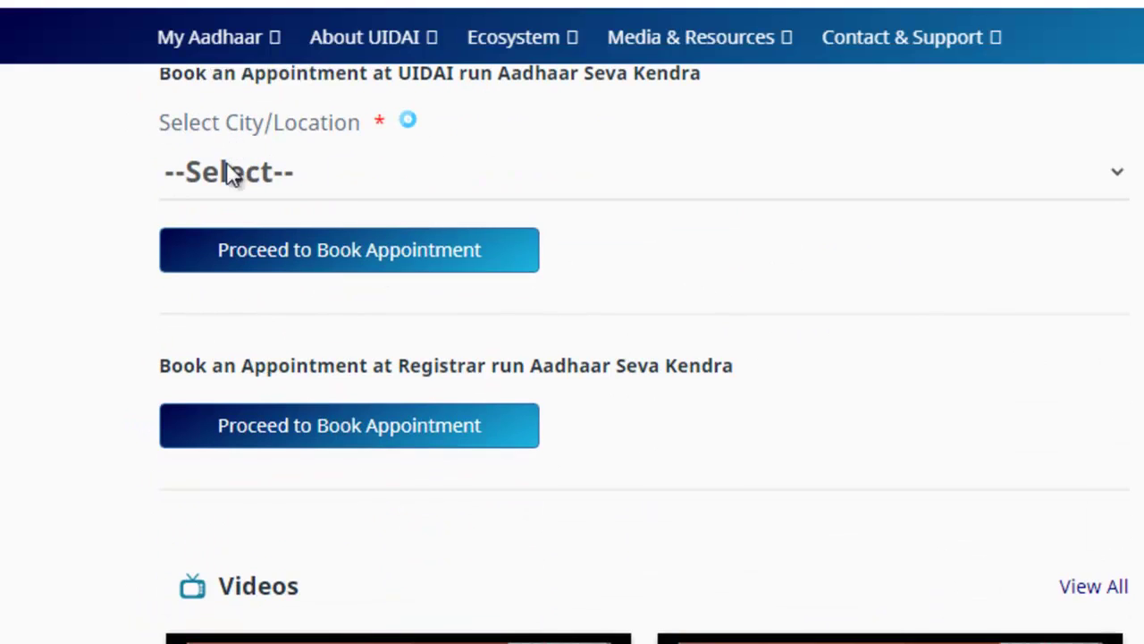
{"action": "scroll", "coordinate": [230, 171], "scroll_direction": "up", "scroll_amount": 2}
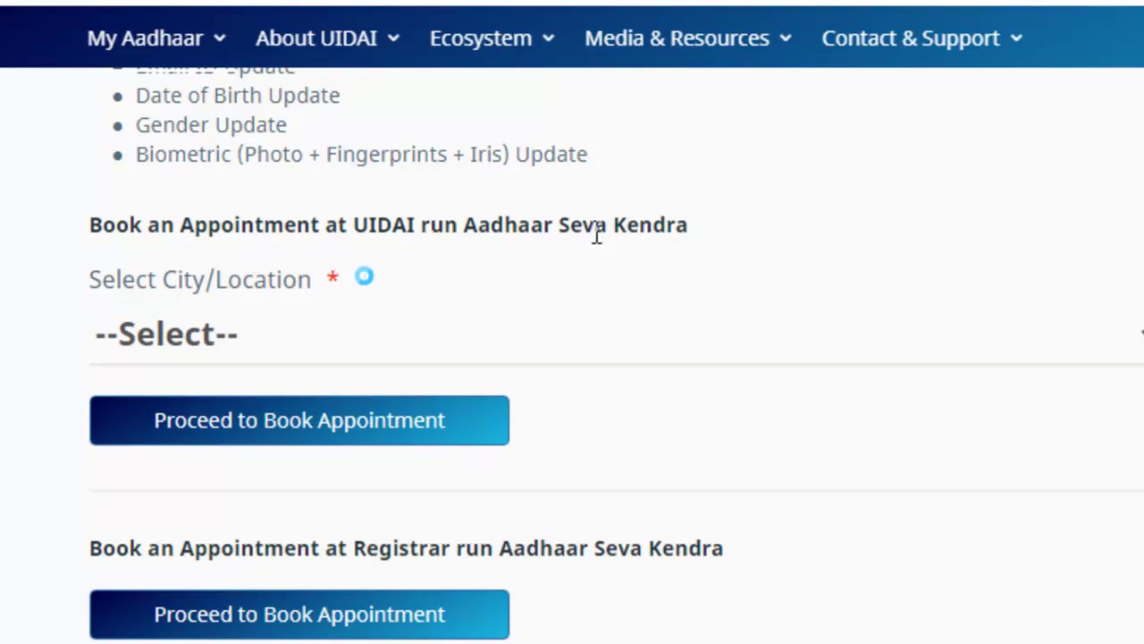
Step: Browse the City/Location list without choosing, then proceed with booking at a Registrar-run Aadhaar Seva Kendra
{"action": "left_click", "coordinate": [352, 343]}
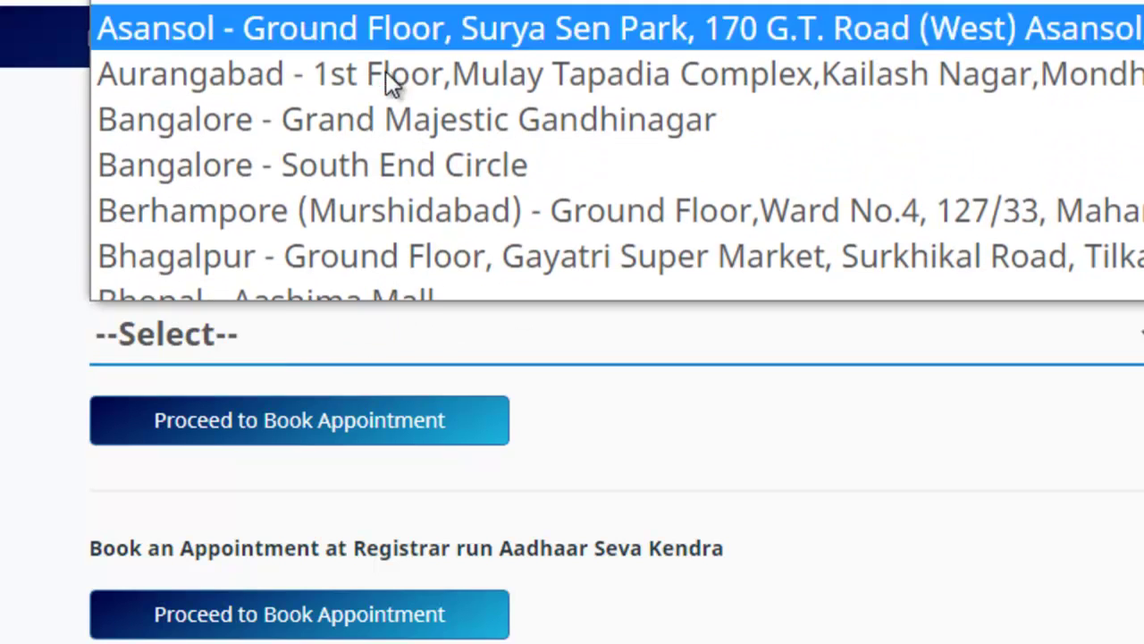
{"action": "scroll", "coordinate": [390, 141], "scroll_direction": "down", "scroll_amount": 5}
{"action": "scroll", "coordinate": [390, 143], "scroll_direction": "down", "scroll_amount": 15}
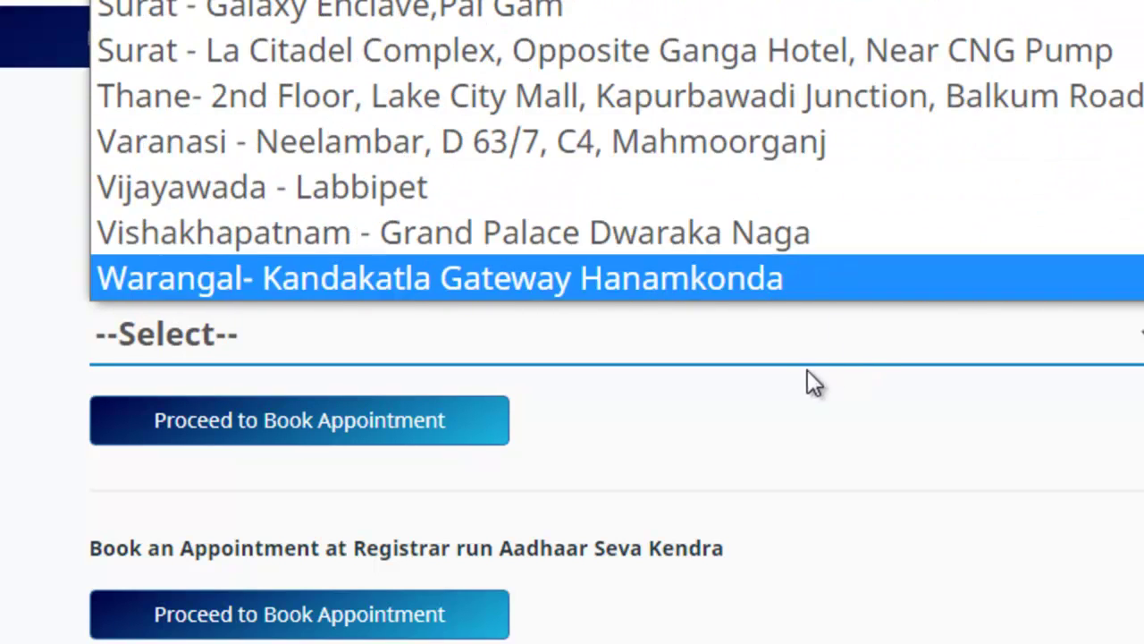
{"action": "left_click", "coordinate": [774, 406]}
{"action": "scroll", "coordinate": [504, 528], "scroll_direction": "down", "scroll_amount": 2}
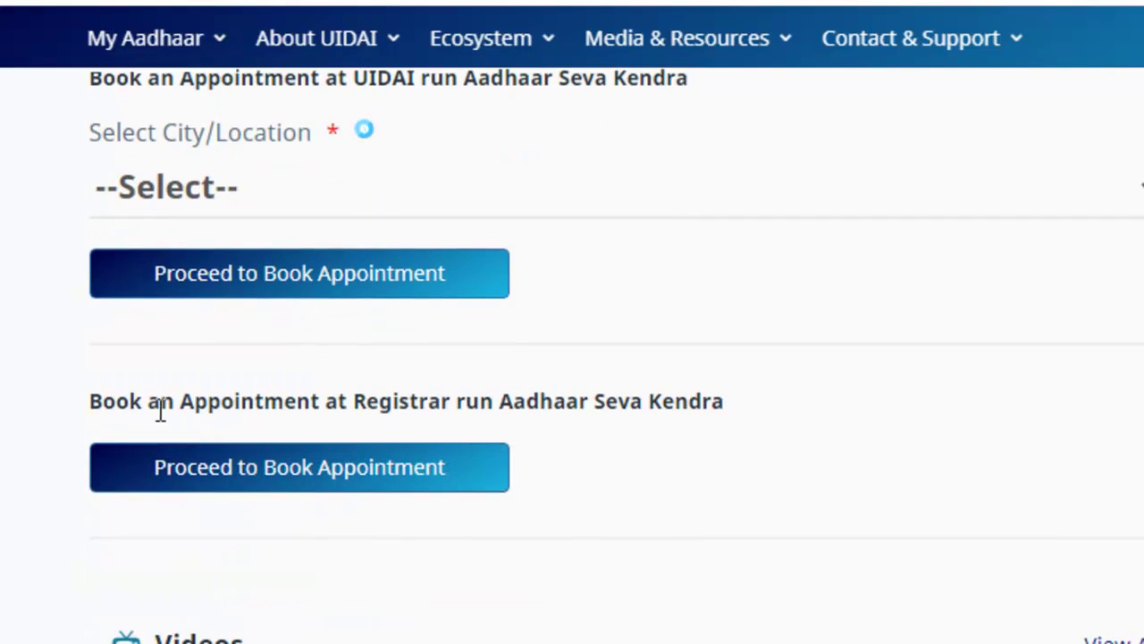
{"action": "double_click", "coordinate": [662, 409]}
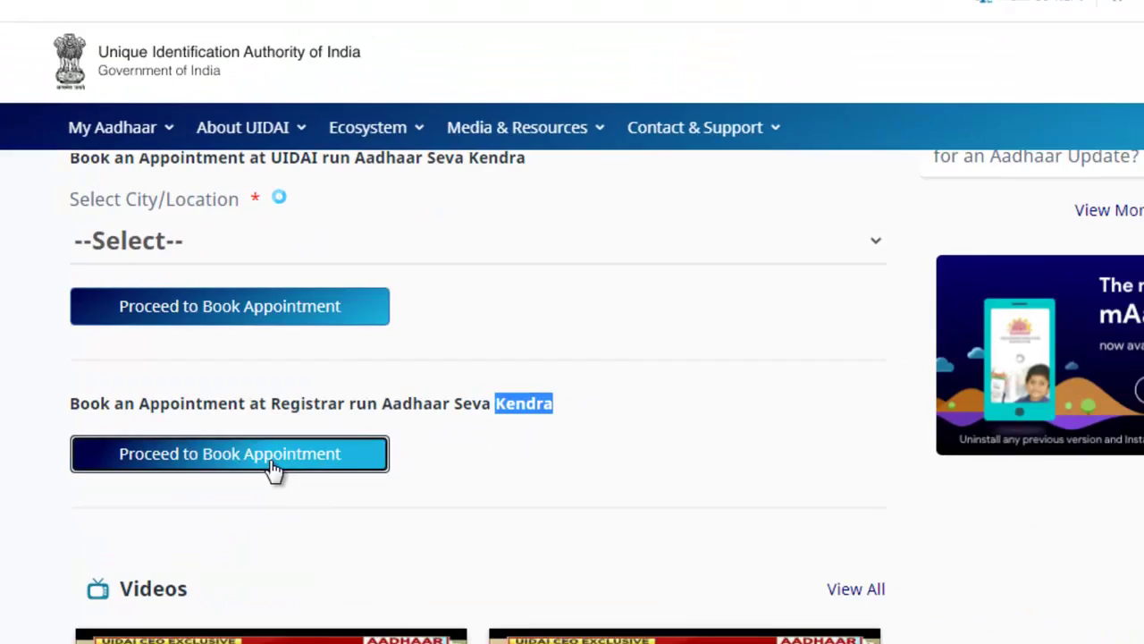
{"action": "left_click", "coordinate": [349, 483]}
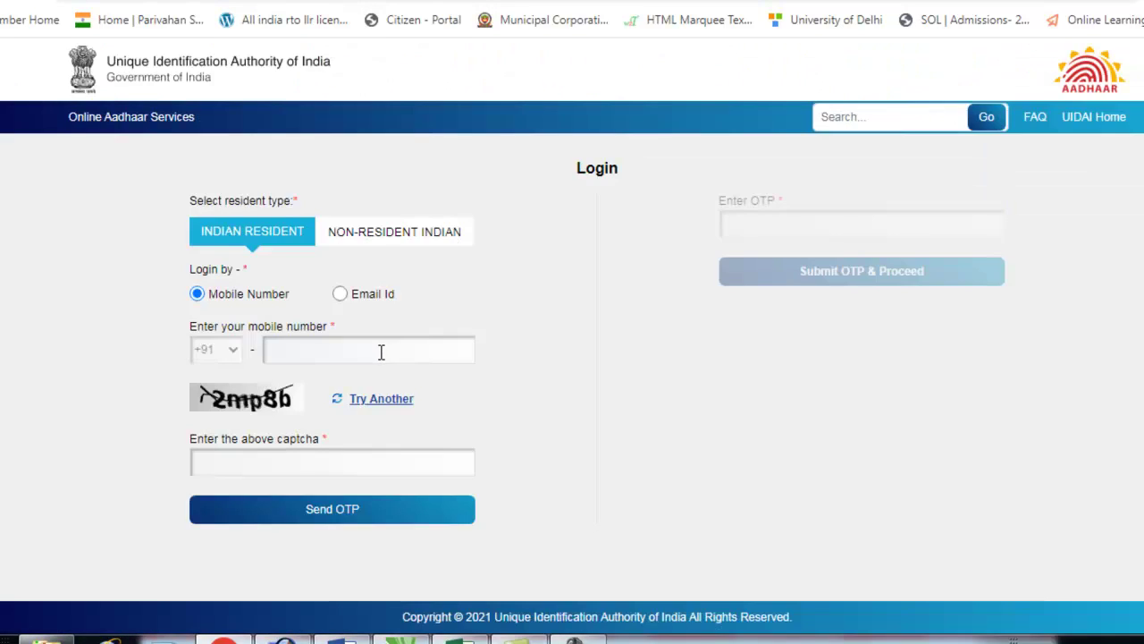
Step: Log in with the registered mobile number, the displayed captcha and the received OTP
{"action": "left_click", "coordinate": [354, 350]}
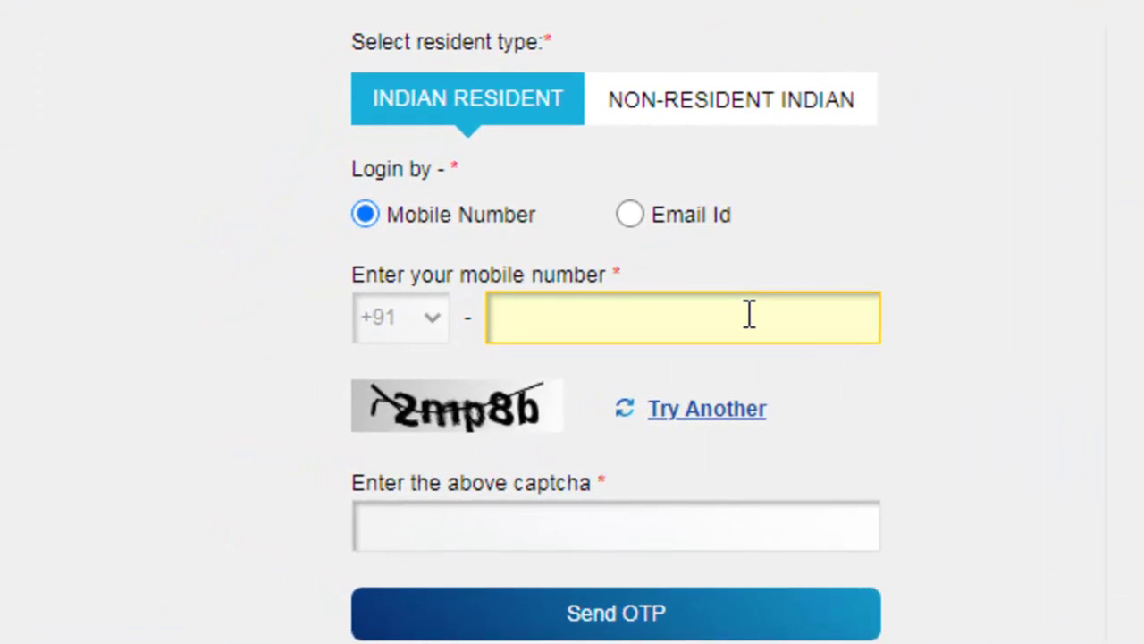
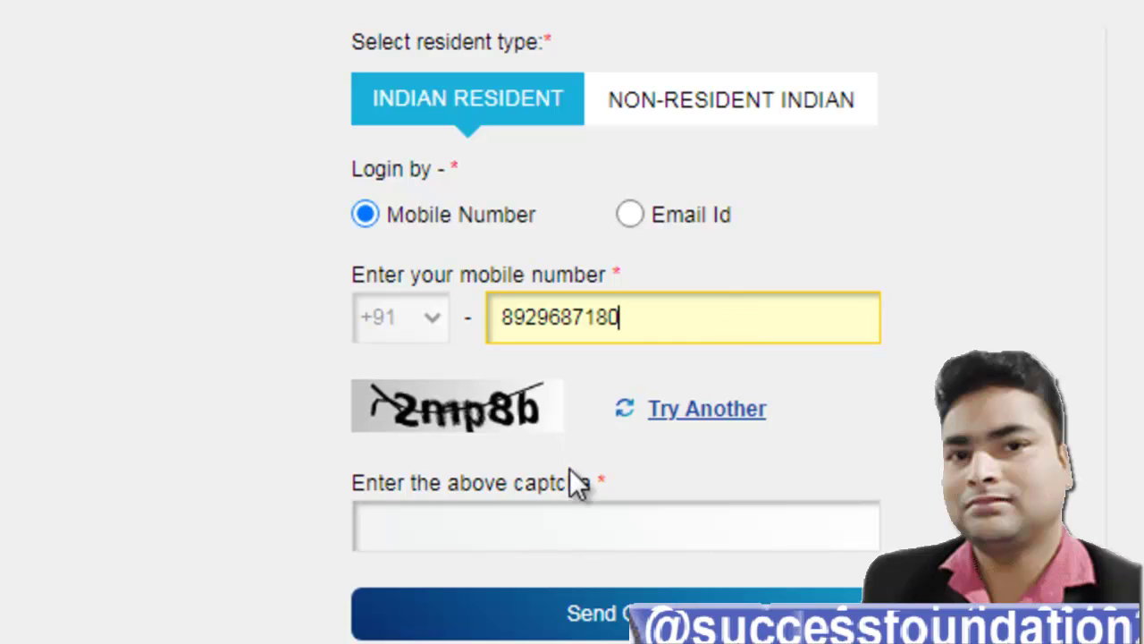
{"action": "left_click", "coordinate": [550, 527]}
{"action": "type", "text": "2"}
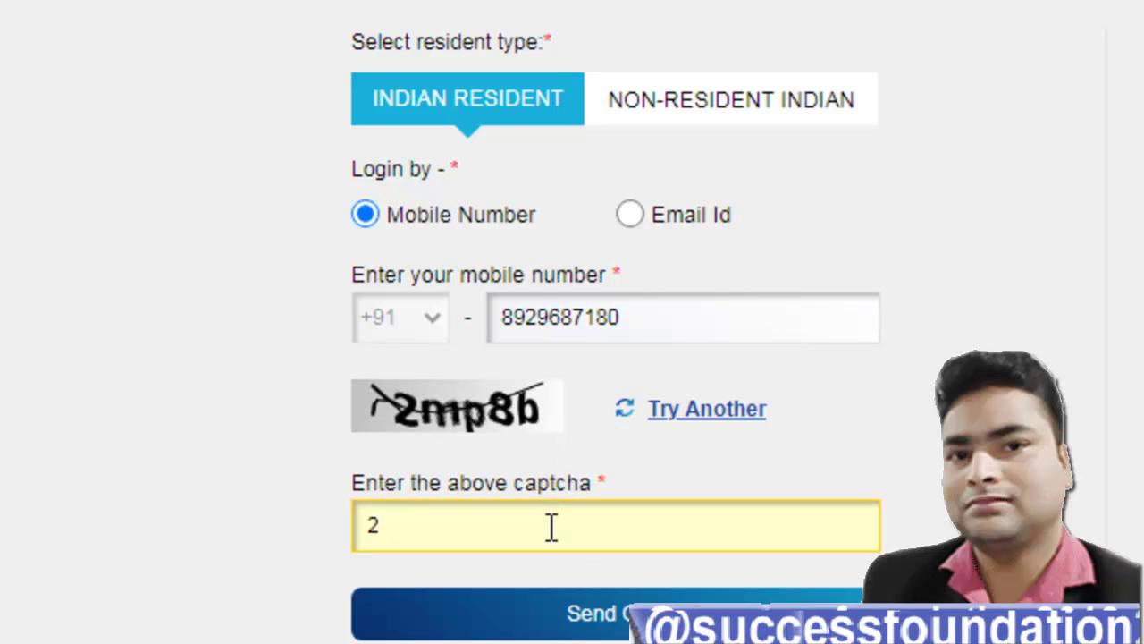
{"action": "type", "text": "mp8b"}
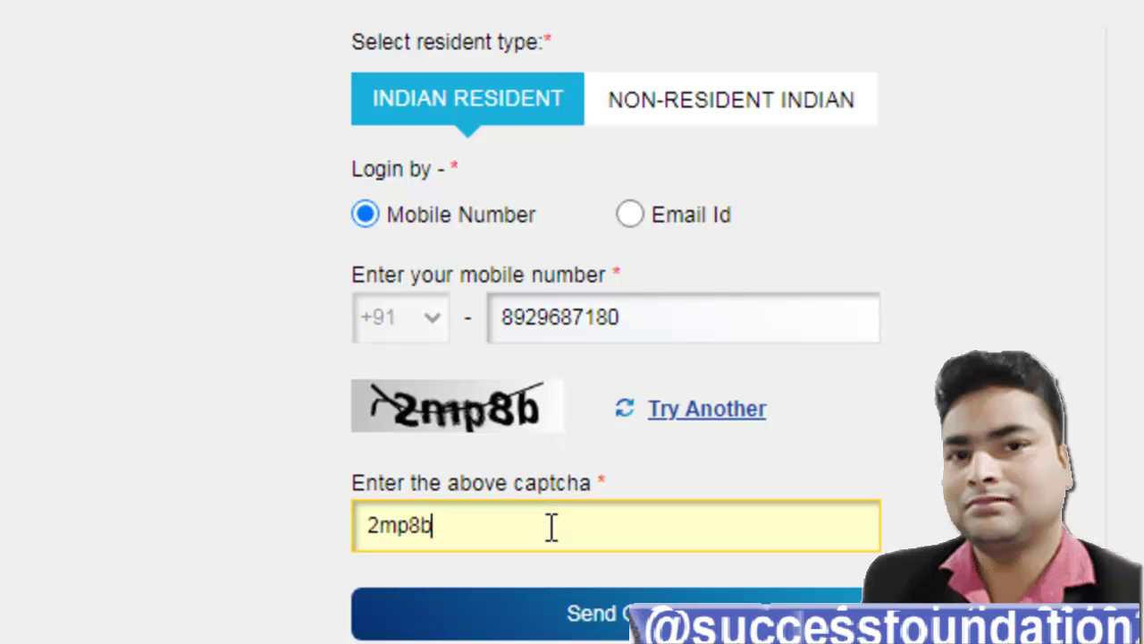
{"action": "left_click", "coordinate": [597, 624]}
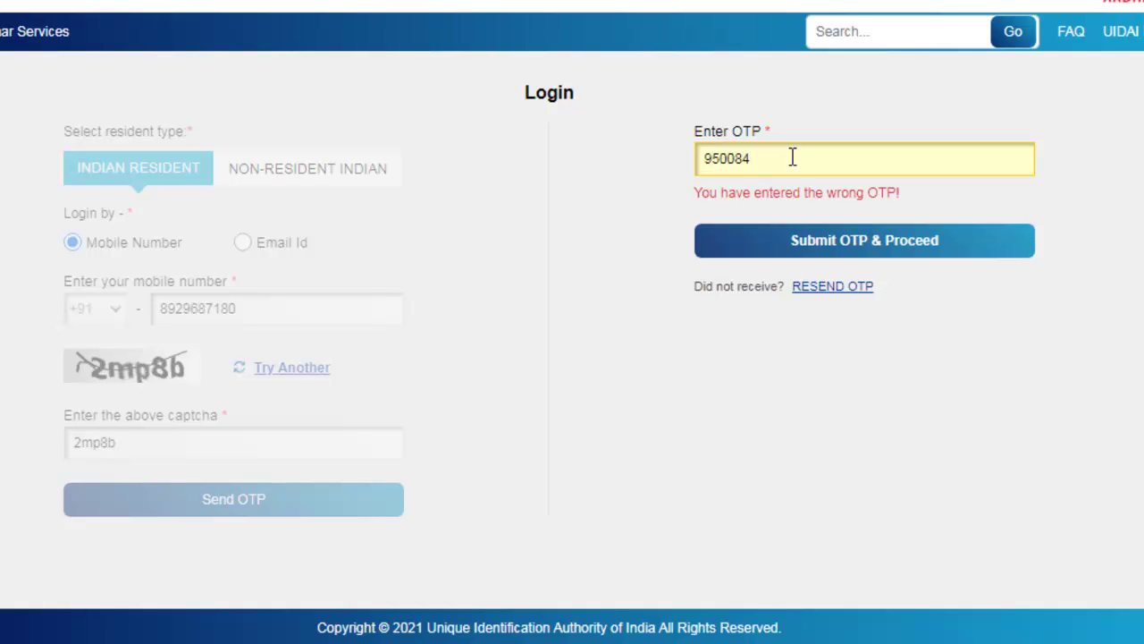
{"action": "left_click", "coordinate": [789, 245]}
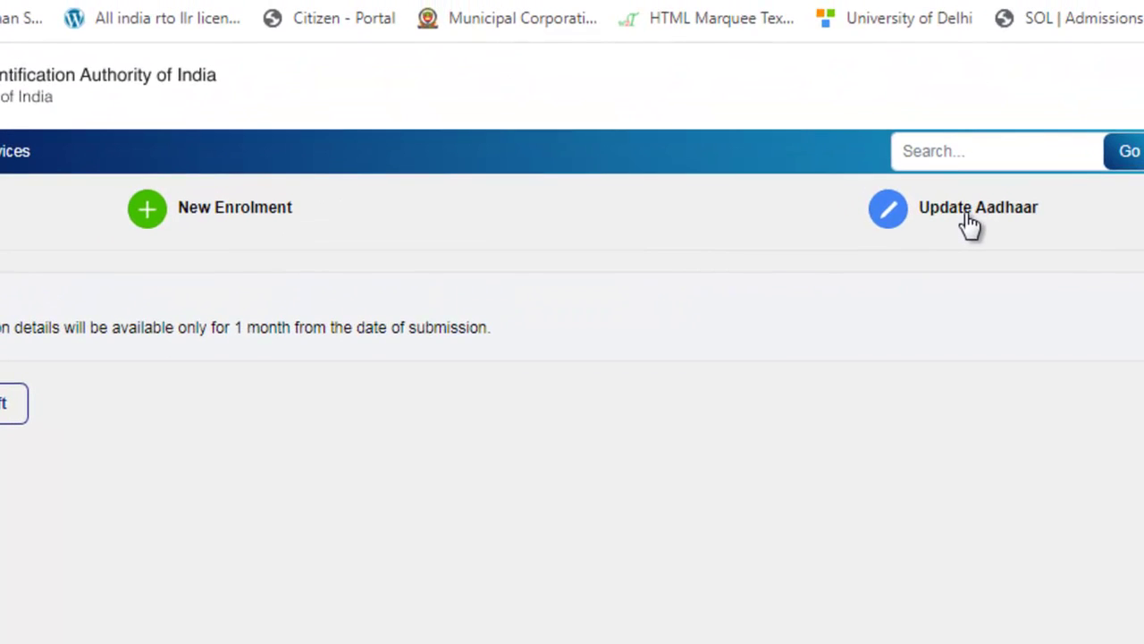
Step: Choose Update Aadhaar, fill in the name and Aadhaar number, and select Biometrics to update
{"action": "left_click", "coordinate": [970, 224]}
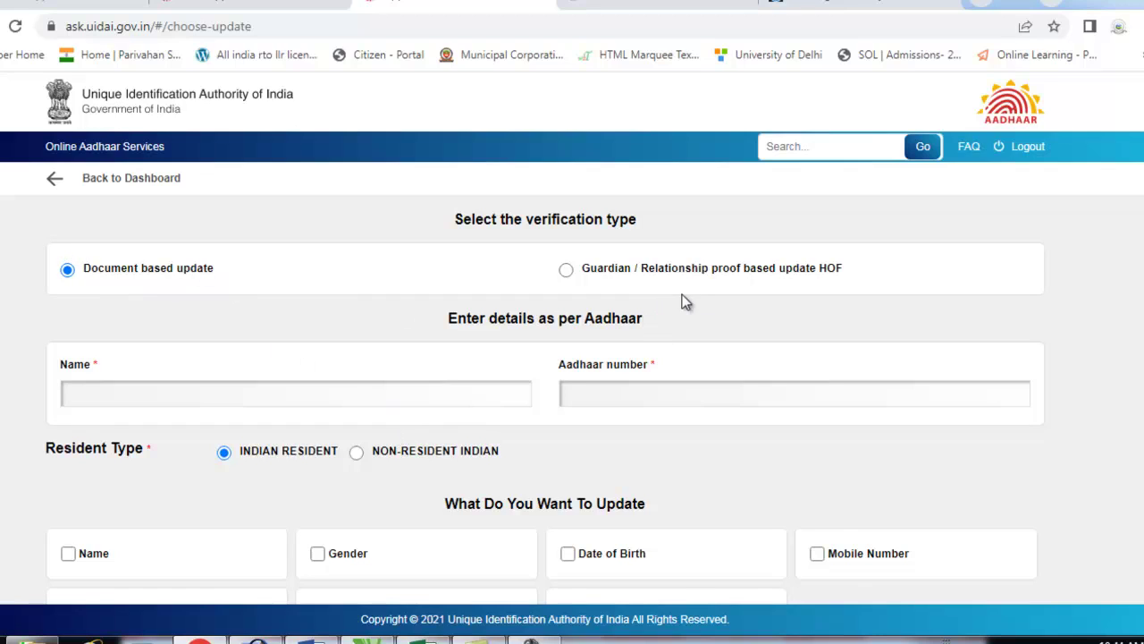
{"action": "left_click", "coordinate": [223, 391]}
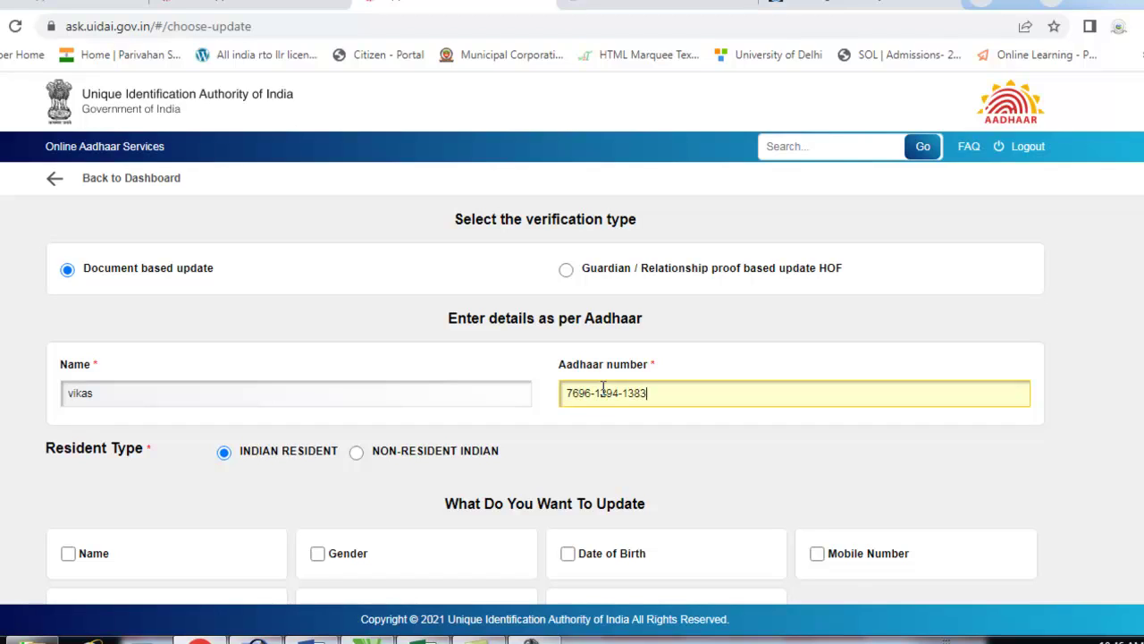
{"action": "scroll", "coordinate": [514, 435], "scroll_direction": "down", "scroll_amount": 1}
{"action": "left_click", "coordinate": [600, 504]}
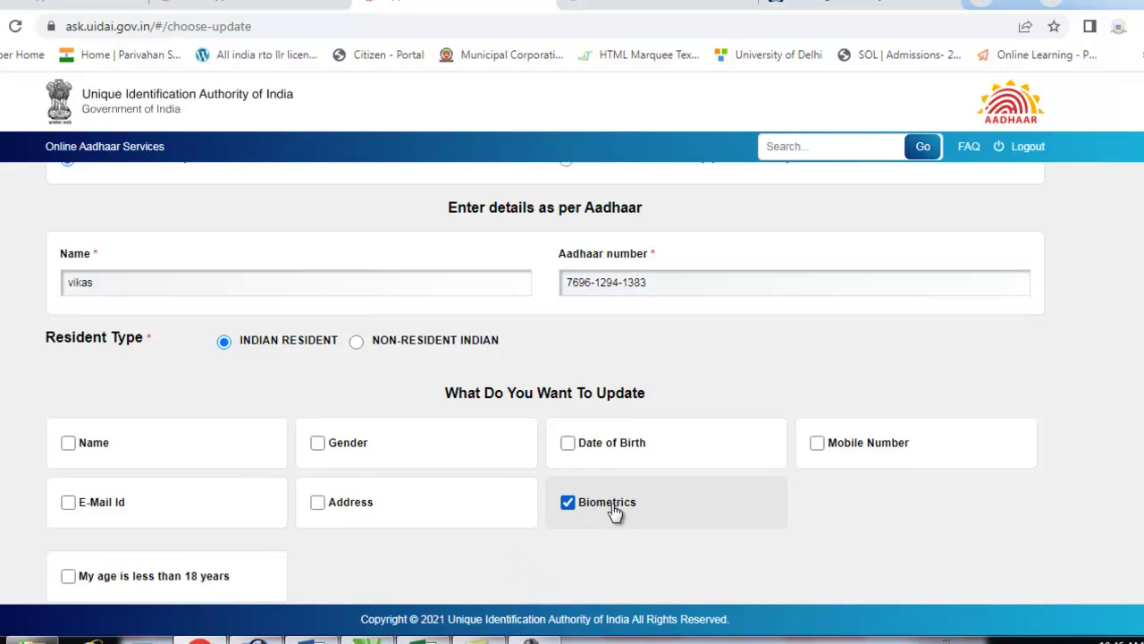
{"action": "scroll", "coordinate": [602, 541], "scroll_direction": "down", "scroll_amount": 1}
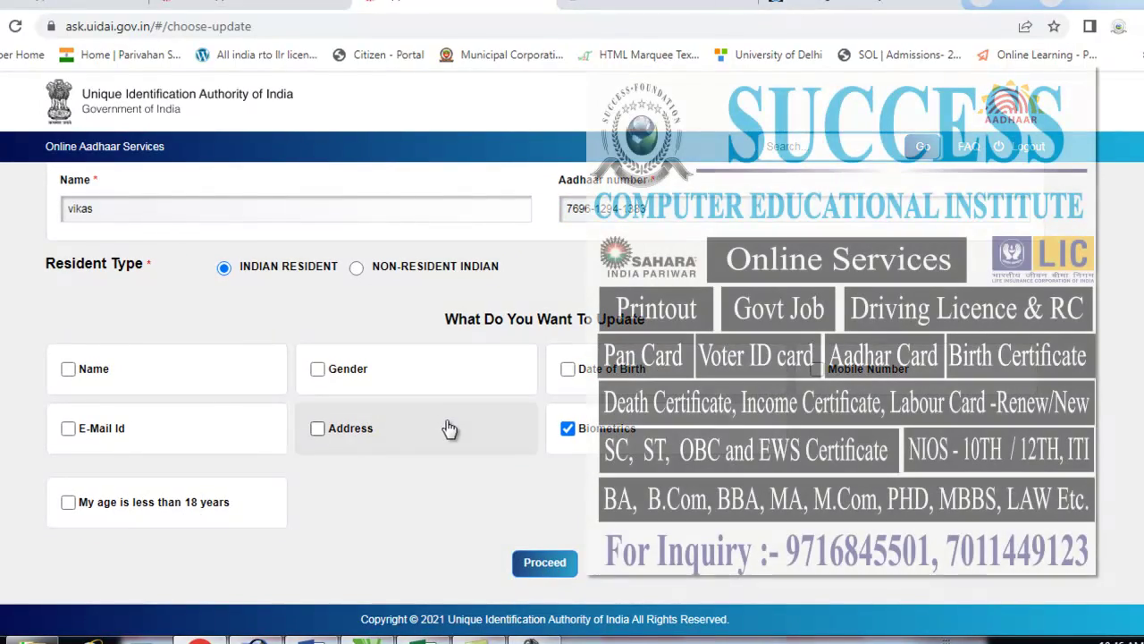
{"action": "left_click", "coordinate": [551, 564]}
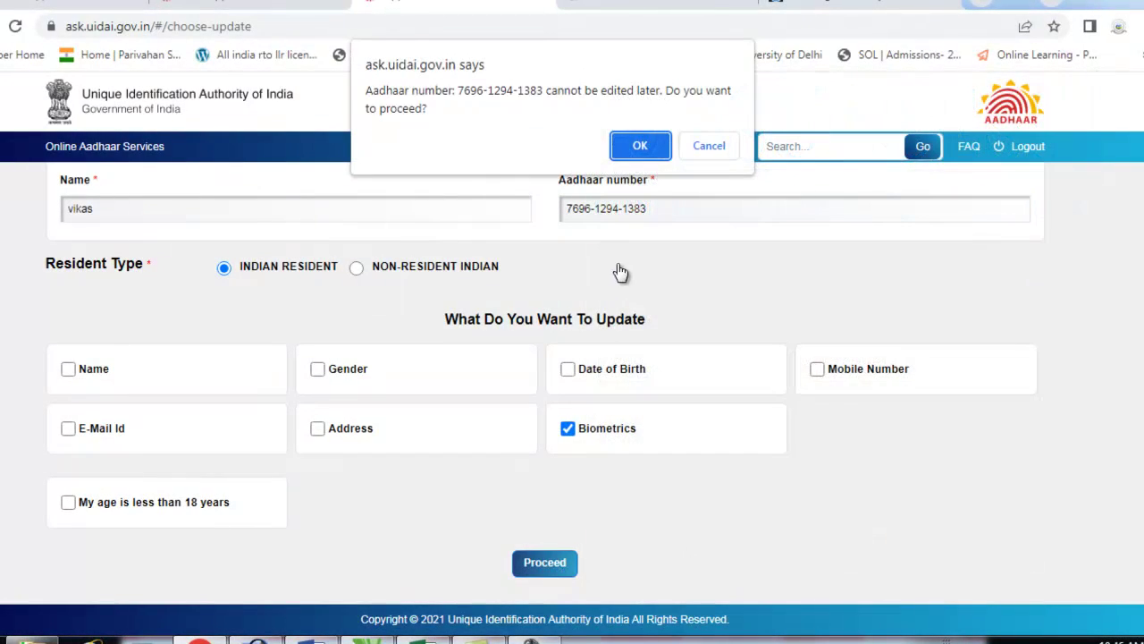
Step: Acknowledge the Aadhaar number notice, save the details, accept the disclosure and submit
{"action": "left_click", "coordinate": [637, 147]}
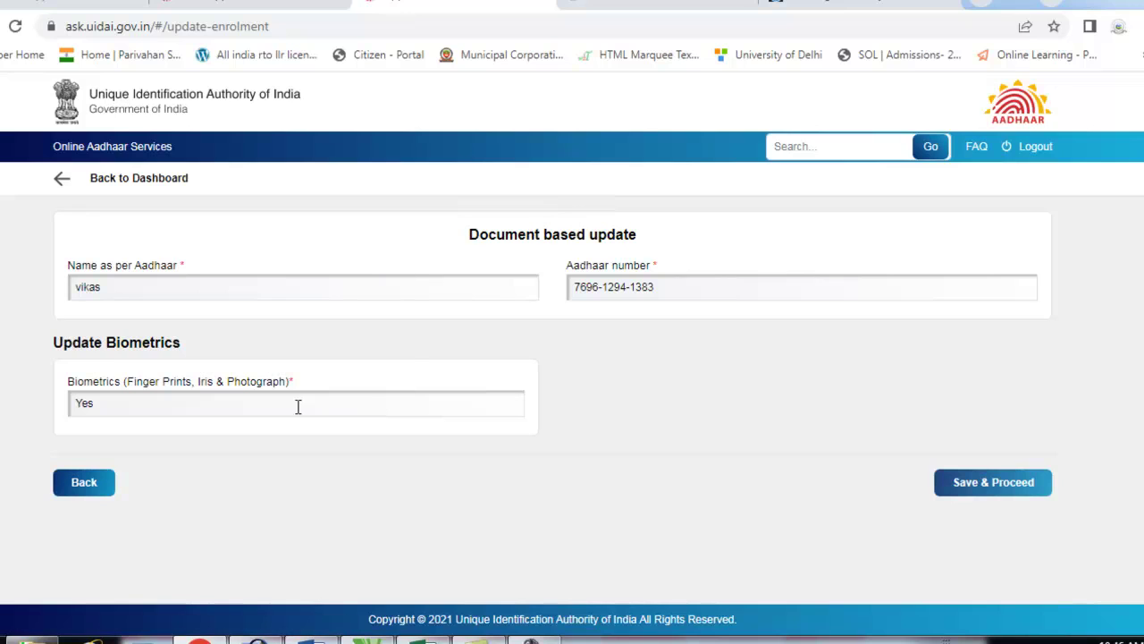
{"action": "left_click", "coordinate": [958, 483]}
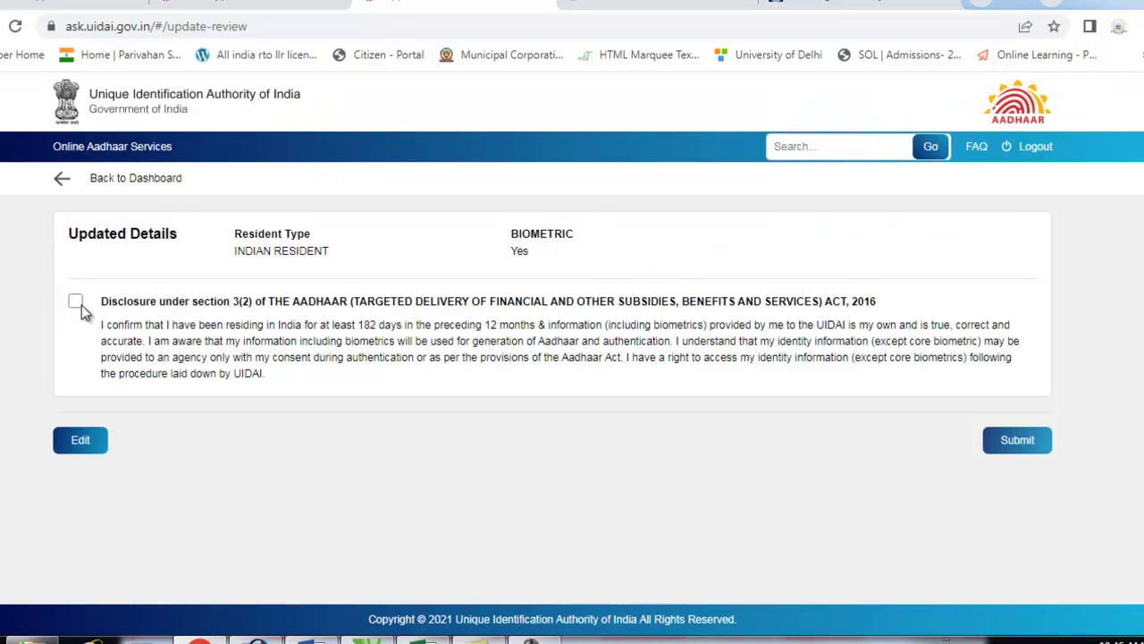
{"action": "left_click", "coordinate": [77, 303]}
{"action": "left_click", "coordinate": [1041, 449]}
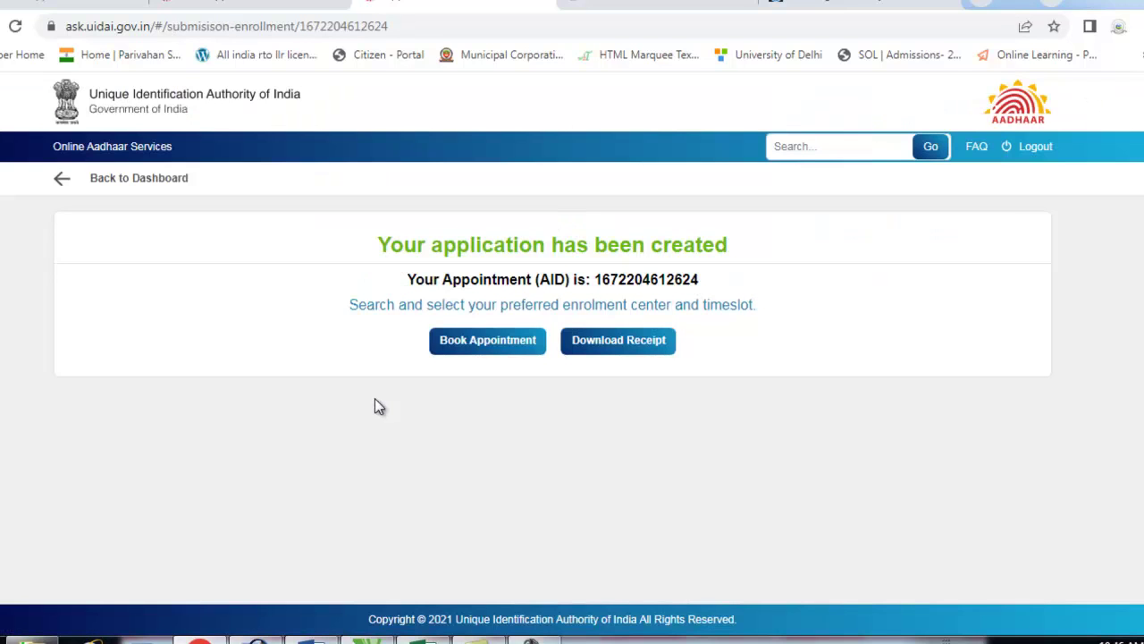
Step: Go to centre selection and search centres by the name 'axis ba'
{"action": "left_click", "coordinate": [518, 345]}
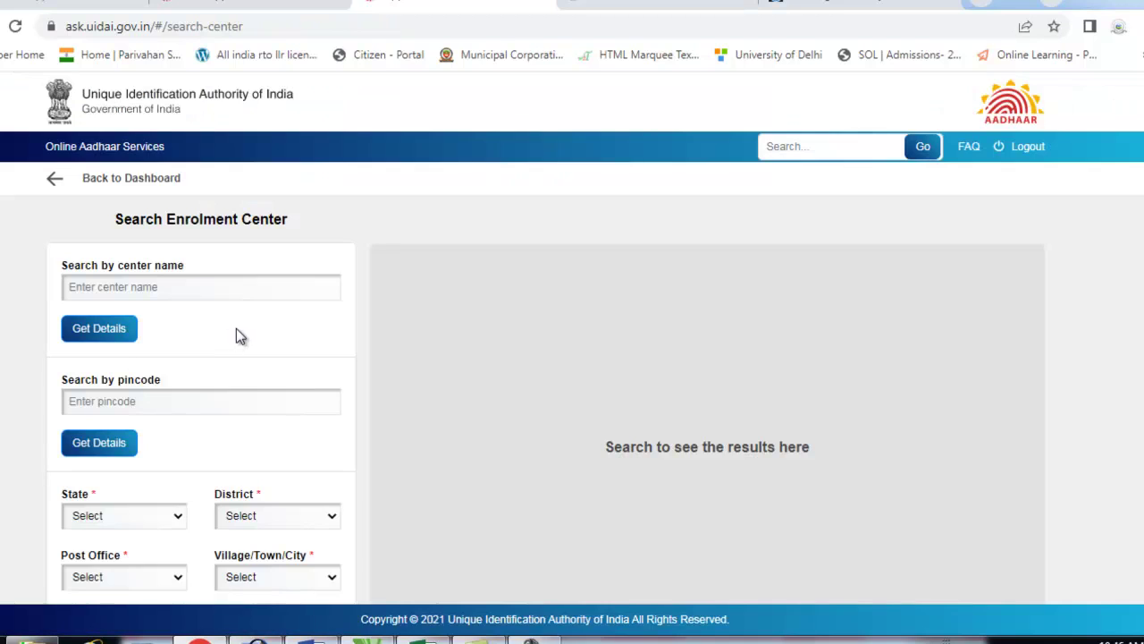
{"action": "left_click_drag", "start_coordinate": [114, 266], "coordinate": [181, 268]}
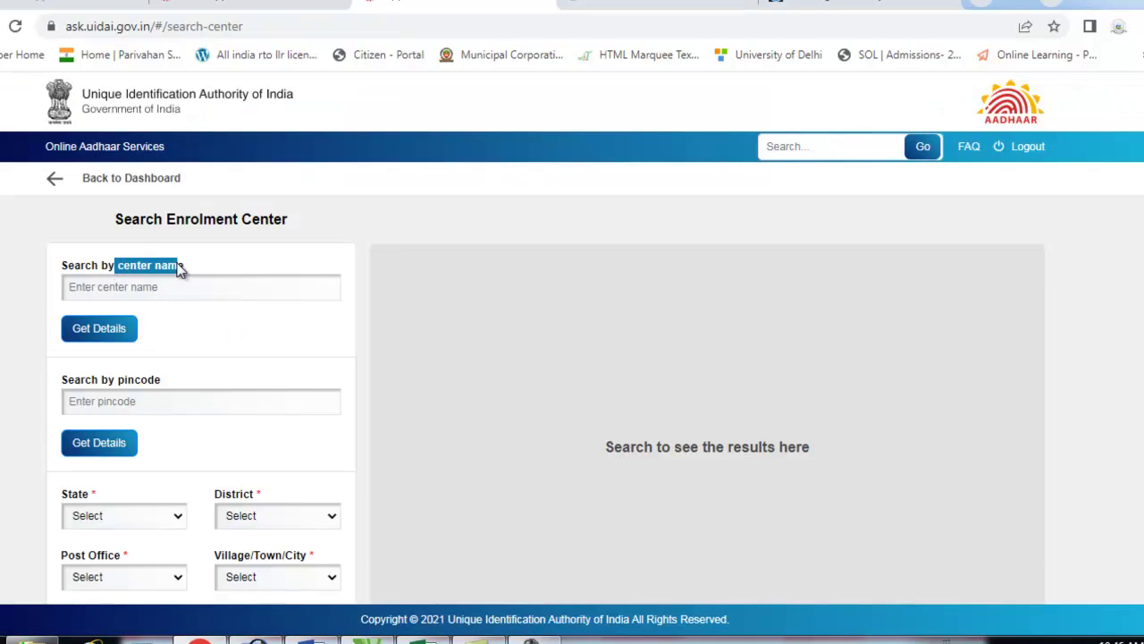
{"action": "left_click", "coordinate": [191, 284]}
{"action": "left_click_drag", "start_coordinate": [62, 380], "coordinate": [188, 398]}
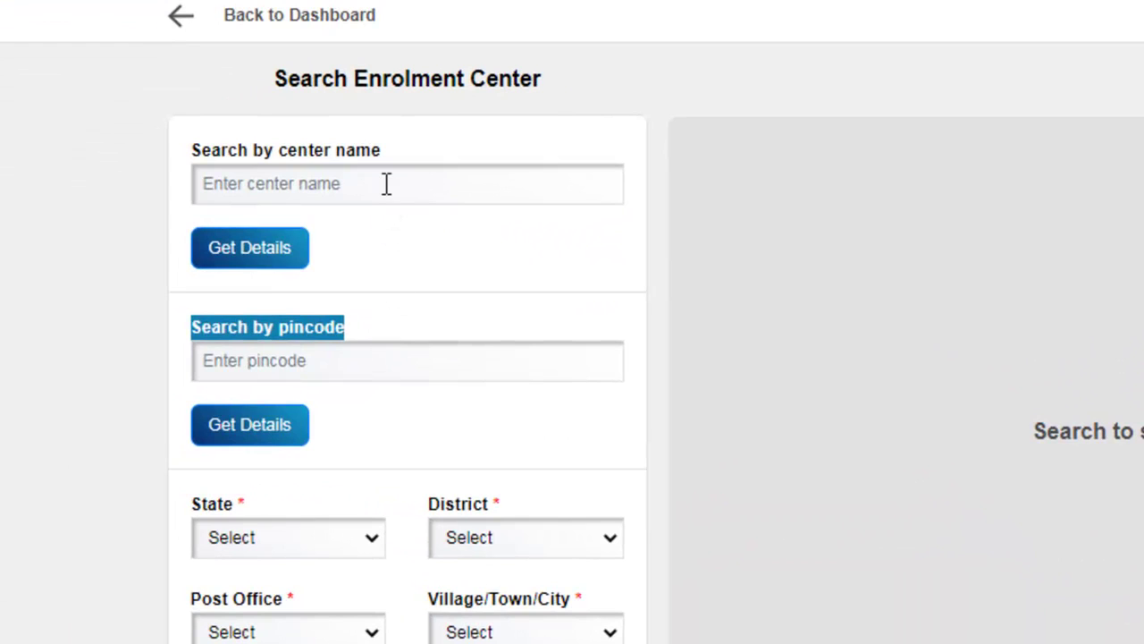
{"action": "left_click", "coordinate": [387, 183]}
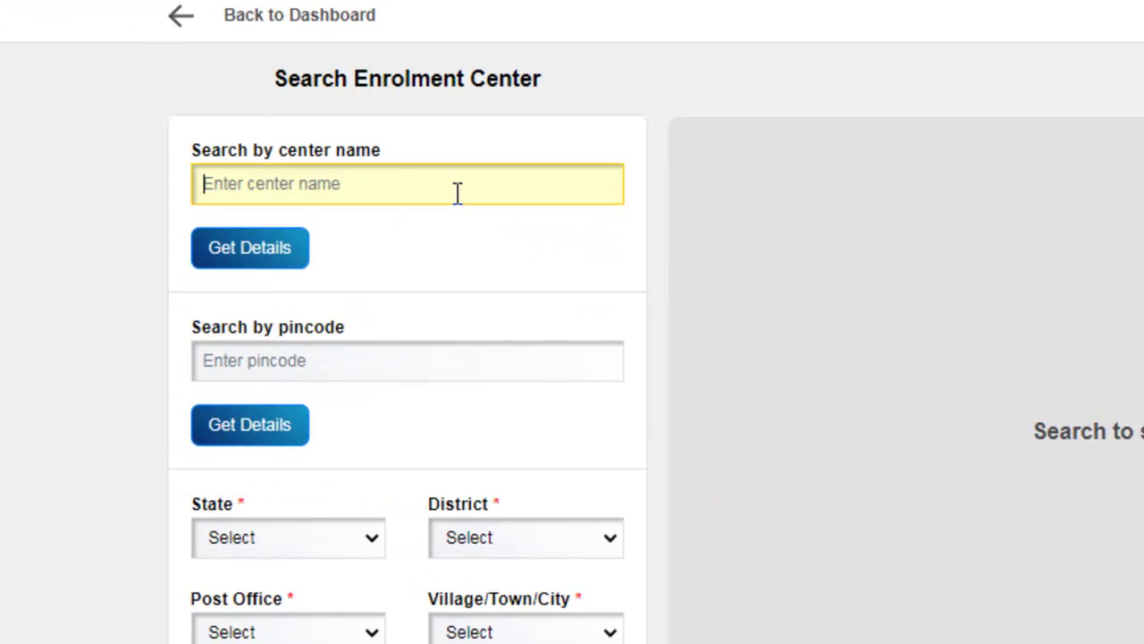
{"action": "type", "text": "axis"}
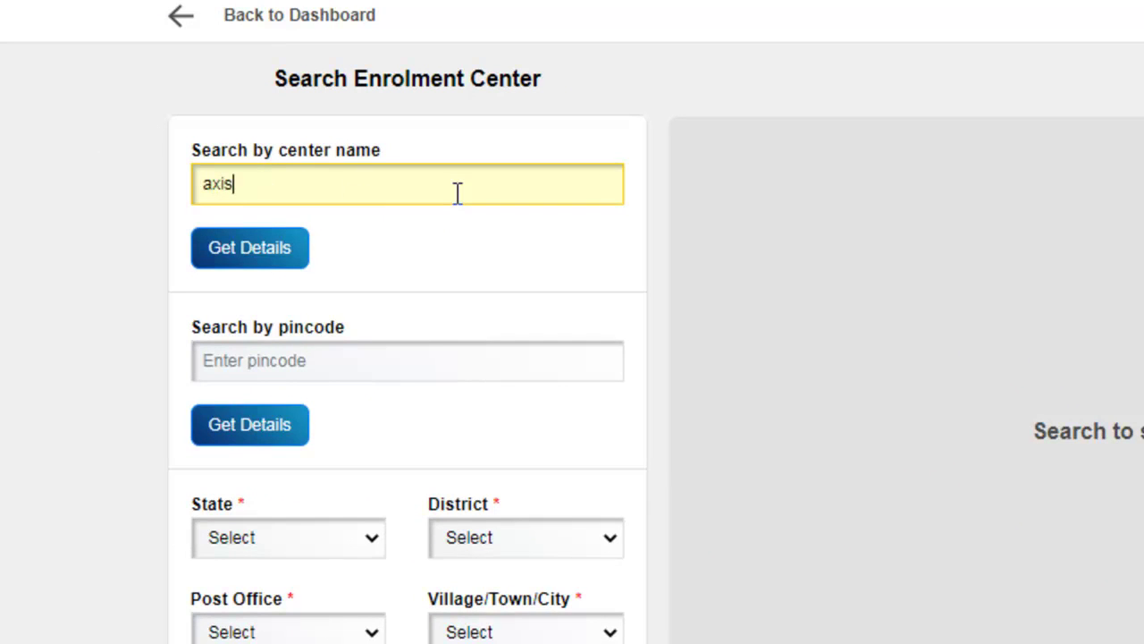
{"action": "type", "text": " bank"}
{"action": "left_click", "coordinate": [282, 253]}
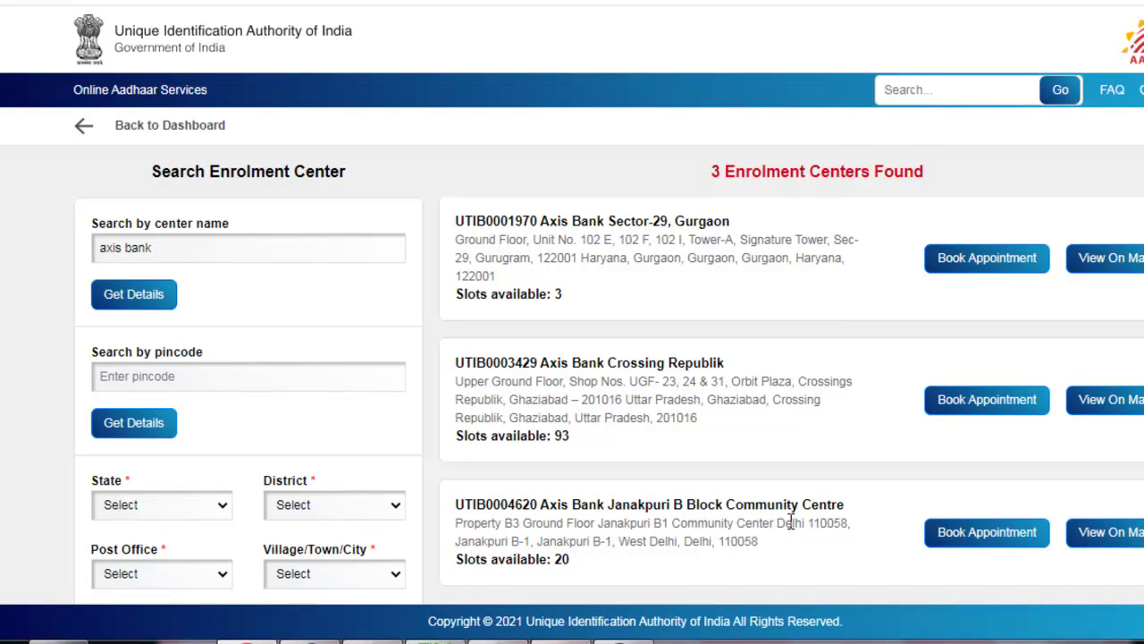
Step: Search by pincode 110034, finding Aadhaar Sewa Kendra Education Department in Pitampura
{"action": "scroll", "coordinate": [793, 522], "scroll_direction": "down", "scroll_amount": 1}
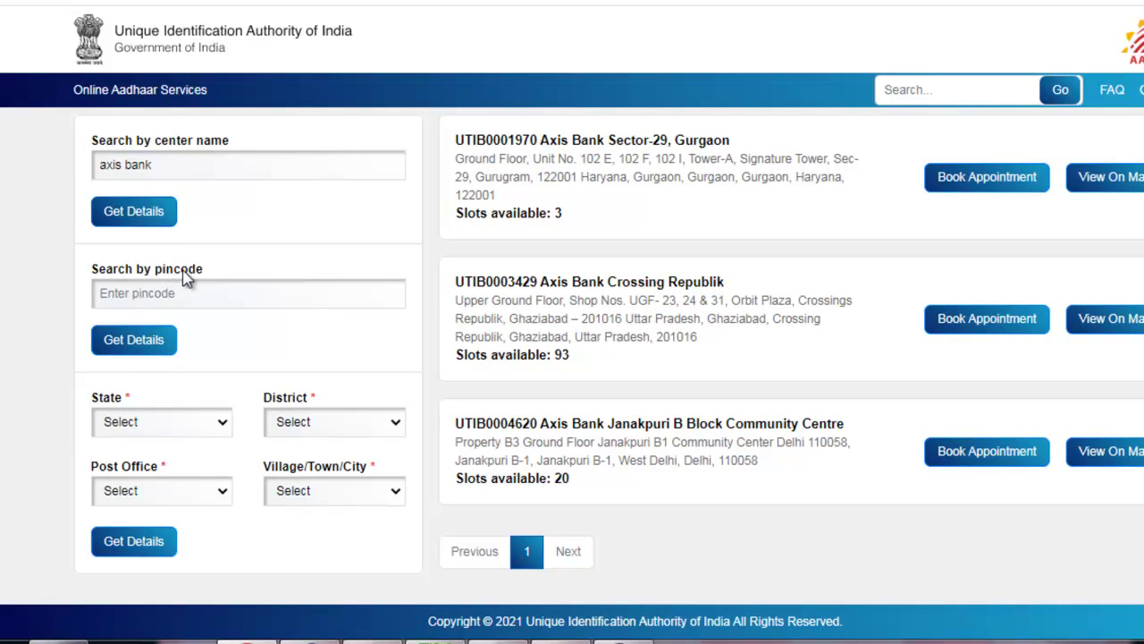
{"action": "left_click", "coordinate": [180, 303]}
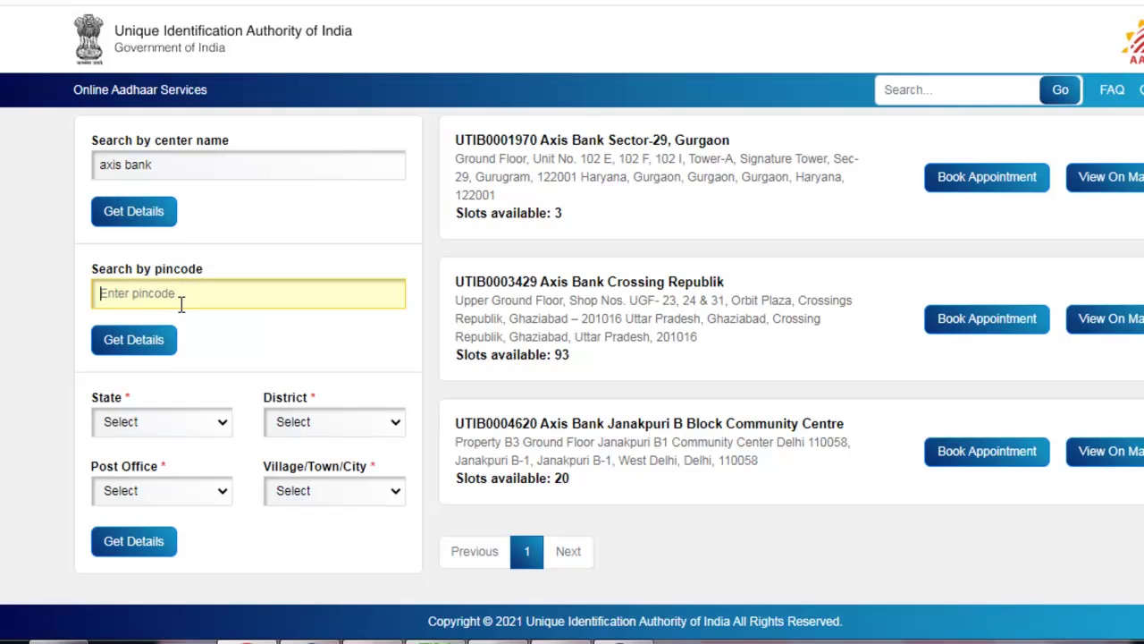
{"action": "type", "text": "110034"}
{"action": "left_click", "coordinate": [132, 341]}
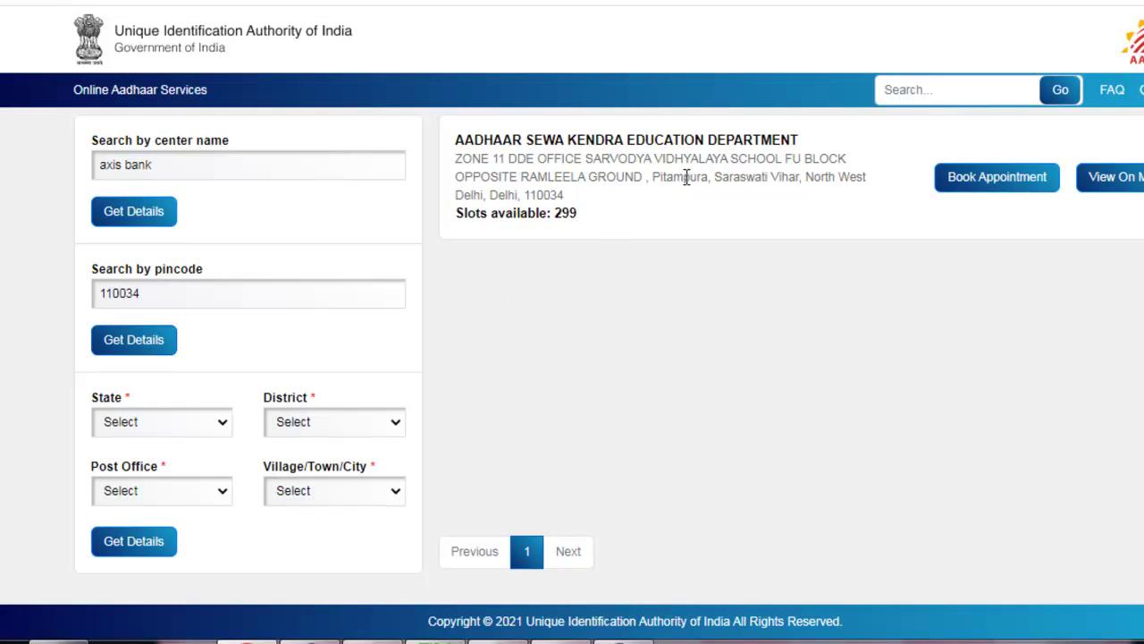
{"action": "left_click_drag", "start_coordinate": [547, 136], "coordinate": [799, 140]}
{"action": "left_click", "coordinate": [801, 144]}
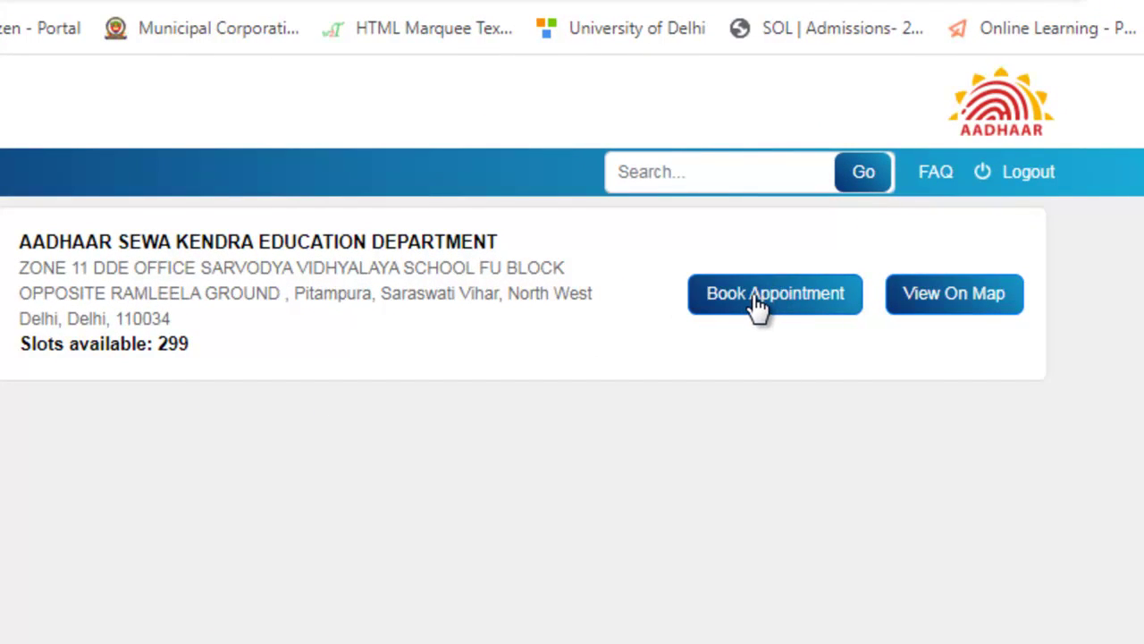
Step: Pick the 12:00 PM slot on Dec 28, 2022 at the Education Department centre and confirm with Pay at Center (Rs.100)
{"action": "left_click", "coordinate": [758, 304]}
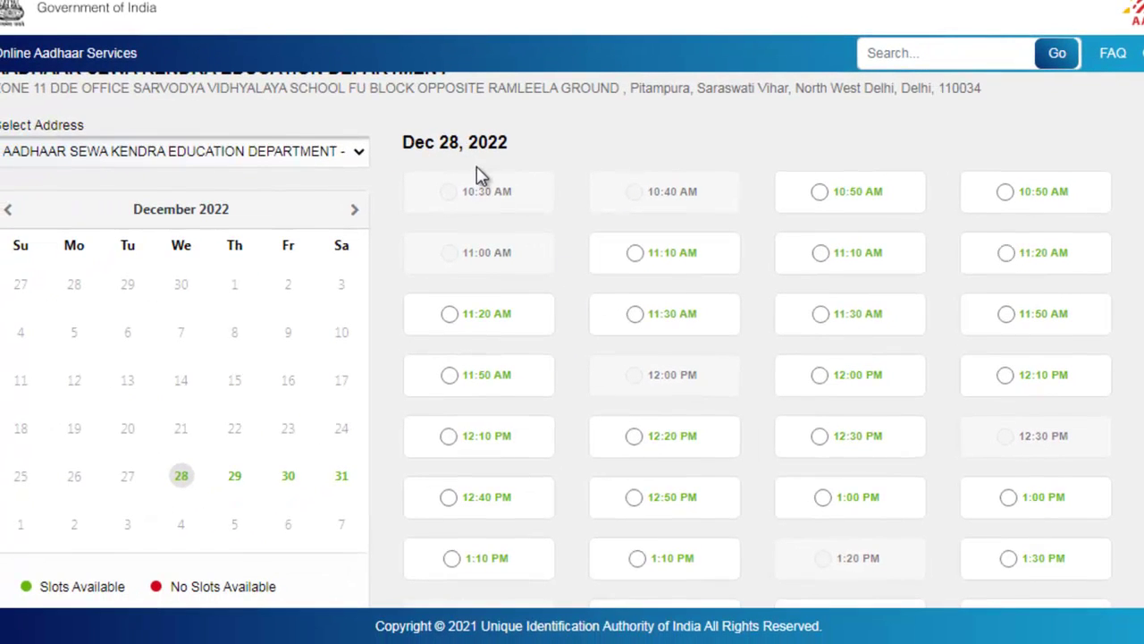
{"action": "left_click_drag", "start_coordinate": [416, 145], "coordinate": [510, 145]}
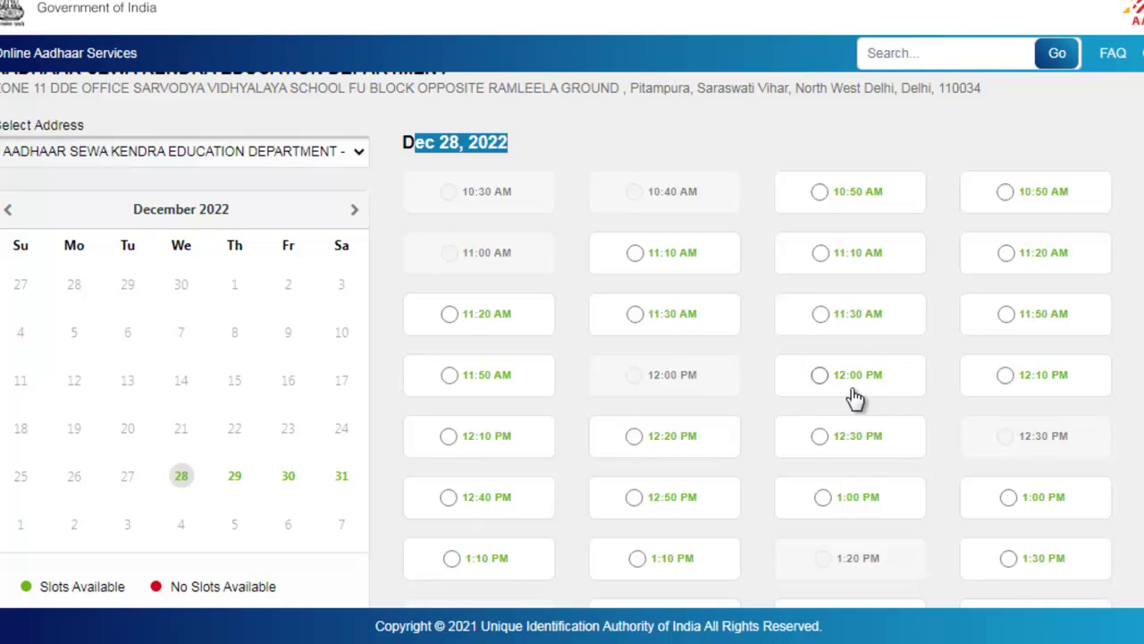
{"action": "left_click", "coordinate": [885, 387]}
{"action": "scroll", "coordinate": [938, 401], "scroll_direction": "down", "scroll_amount": 2}
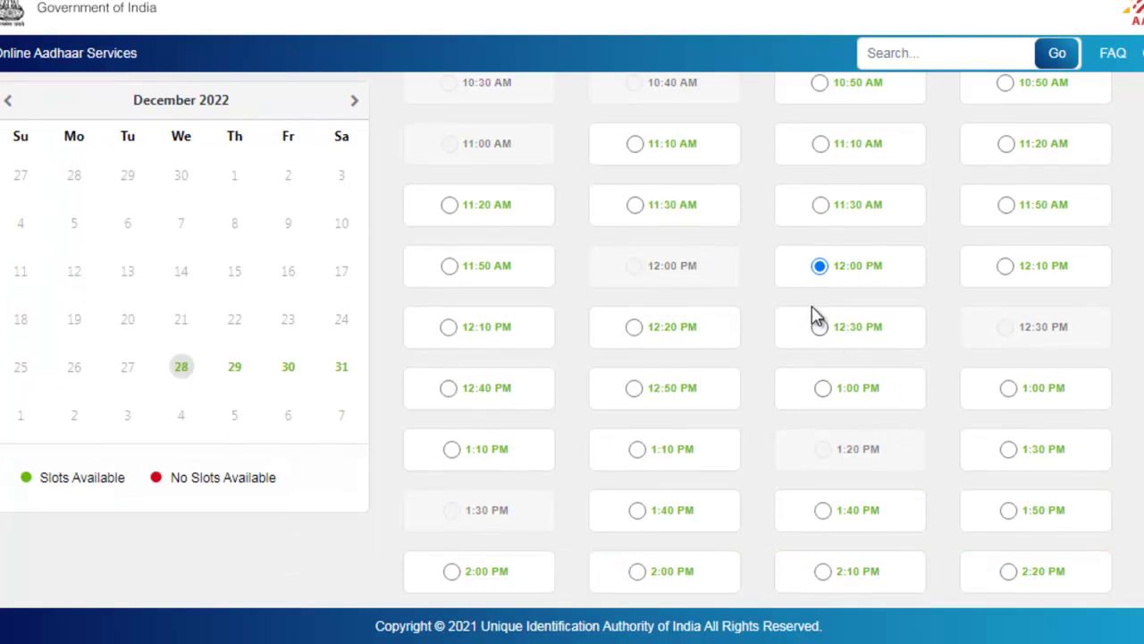
{"action": "scroll", "coordinate": [679, 449], "scroll_direction": "down", "scroll_amount": 6}
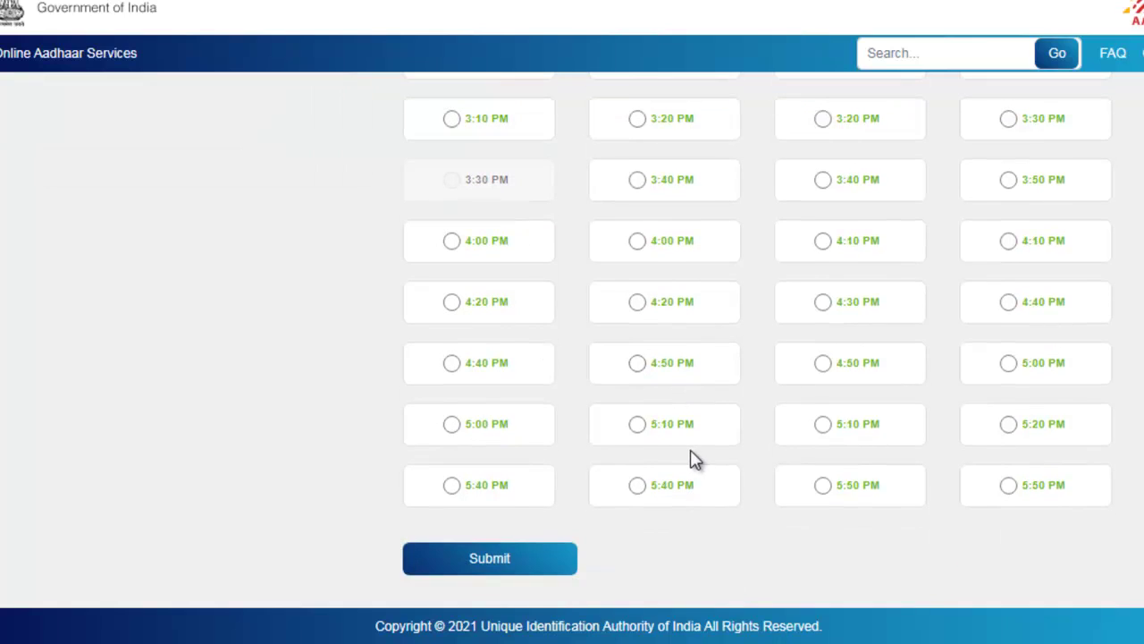
{"action": "left_click", "coordinate": [494, 556]}
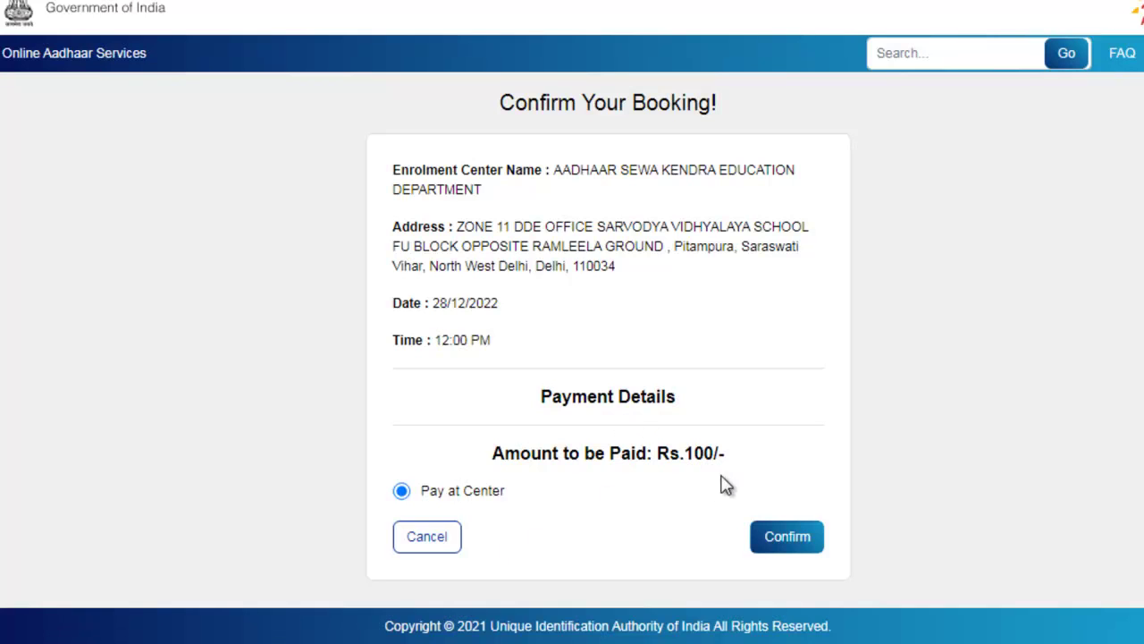
{"action": "left_click", "coordinate": [781, 541]}
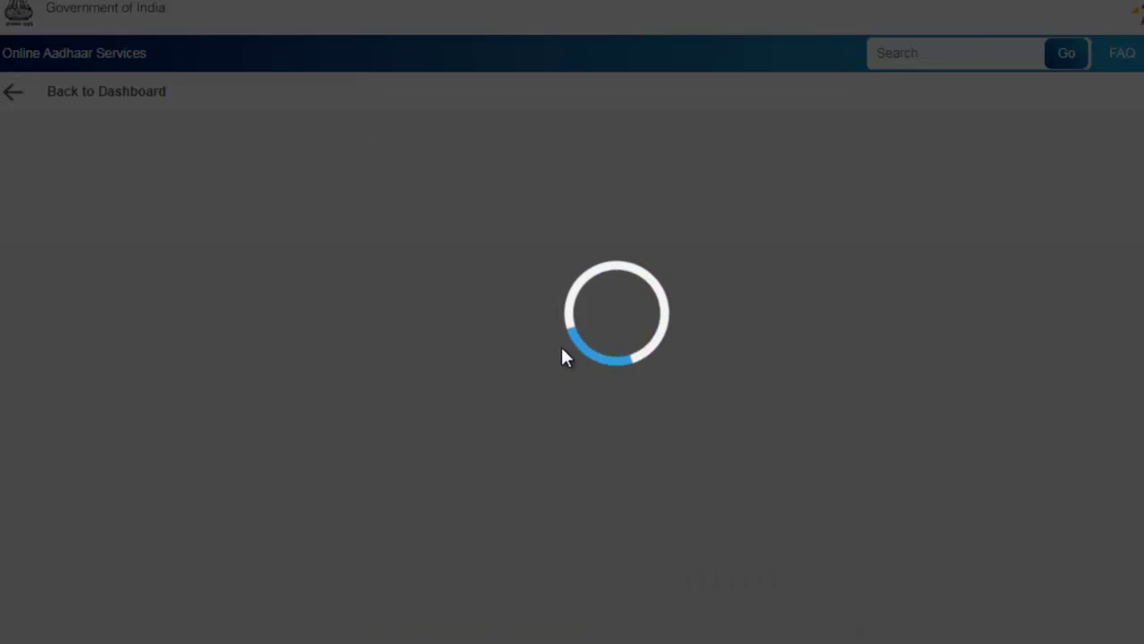
Step: Review the enrolment agency and registrar names on the appointment receipt
{"action": "scroll", "coordinate": [748, 388], "scroll_direction": "down", "scroll_amount": 3}
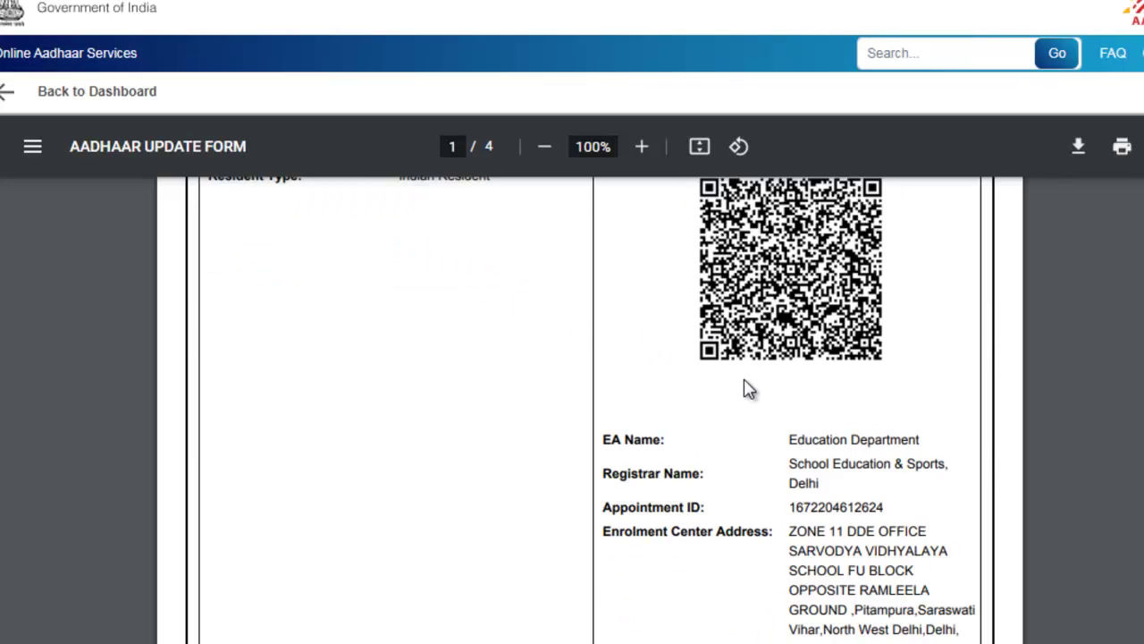
{"action": "left_click_drag", "start_coordinate": [781, 326], "coordinate": [919, 329]}
{"action": "left_click", "coordinate": [890, 380]}
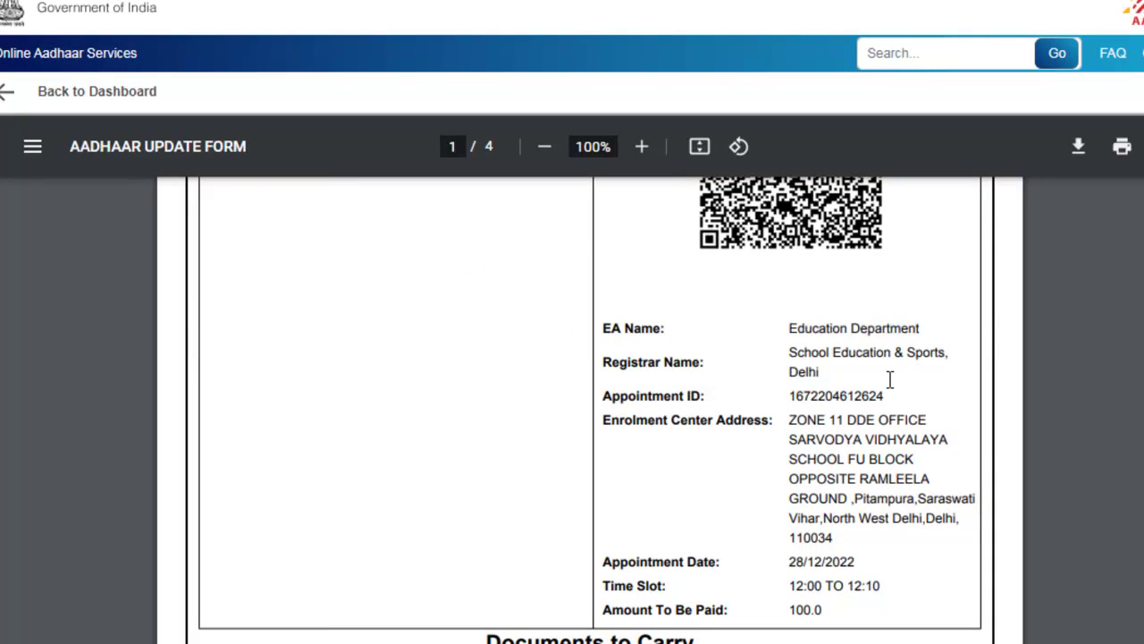
{"action": "left_click_drag", "start_coordinate": [819, 364], "coordinate": [935, 353]}
{"action": "left_click", "coordinate": [866, 402]}
{"action": "left_click", "coordinate": [891, 409]}
{"action": "scroll", "coordinate": [856, 492], "scroll_direction": "down", "scroll_amount": 3}
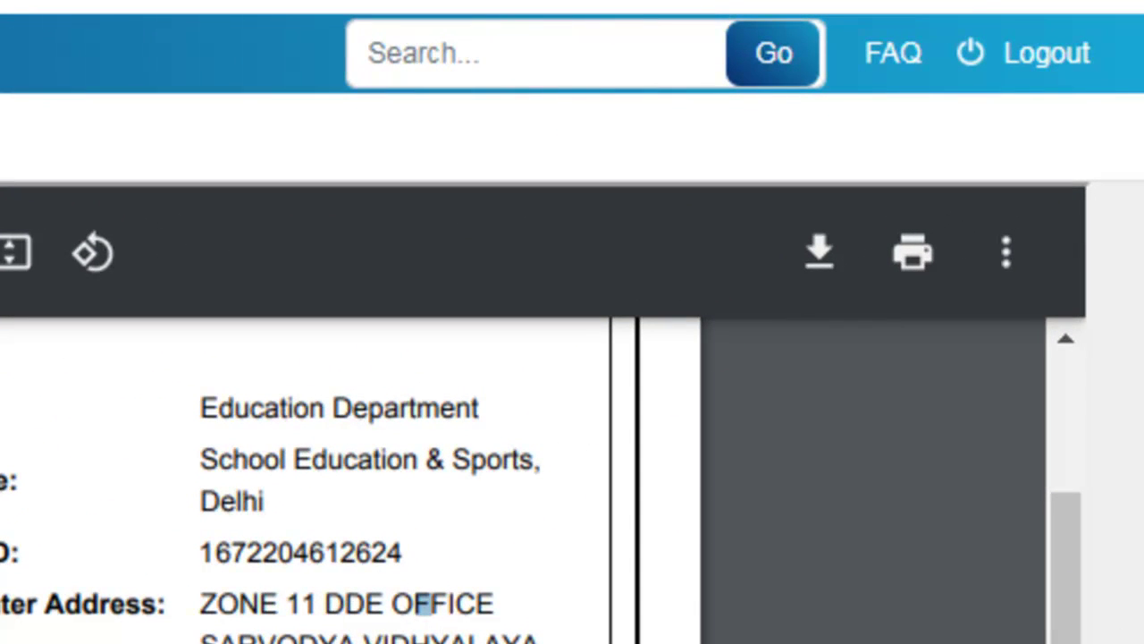
Step: Print only page 1 of the receipt on the EPSON L3150 using a customised page range
{"action": "left_click", "coordinate": [912, 268]}
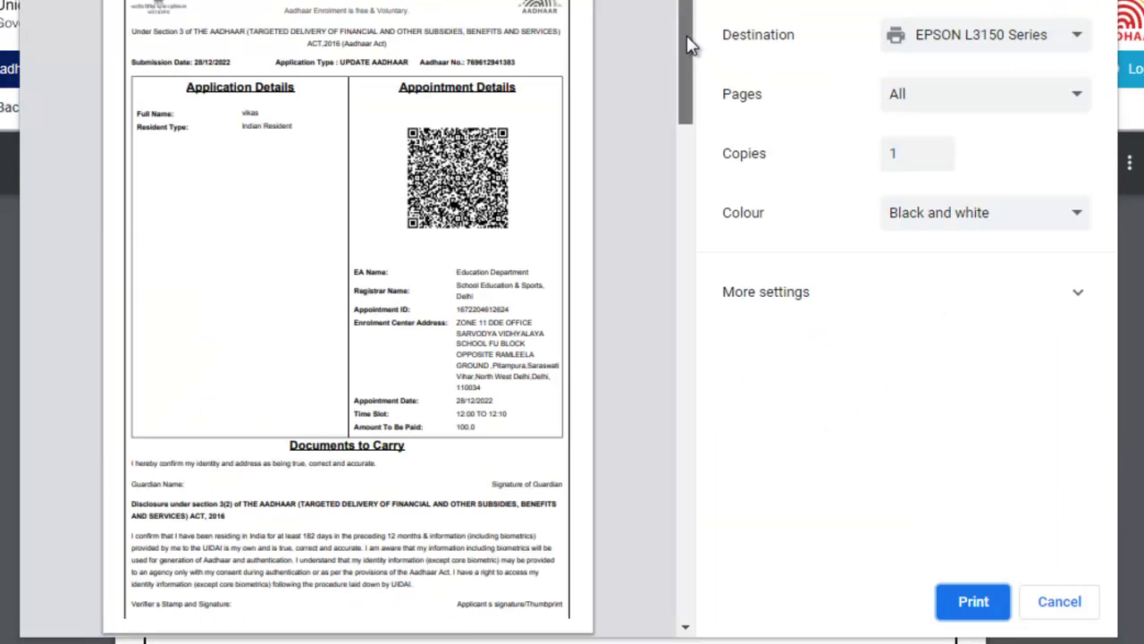
{"action": "mouse_move", "coordinate": [688, 45]}
{"action": "left_mouse_down"}
{"action": "mouse_move", "coordinate": [698, 503]}
{"action": "mouse_move", "coordinate": [713, 400]}
{"action": "mouse_move", "coordinate": [702, 35]}
{"action": "left_mouse_up"}
{"action": "left_click", "coordinate": [950, 94]}
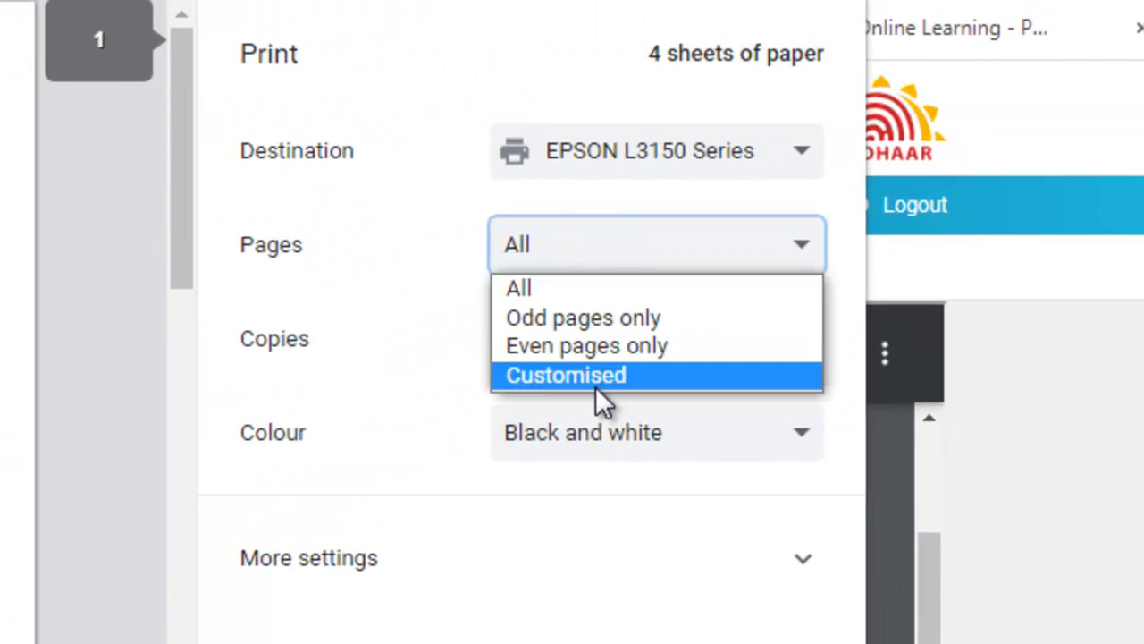
{"action": "left_click", "coordinate": [600, 381]}
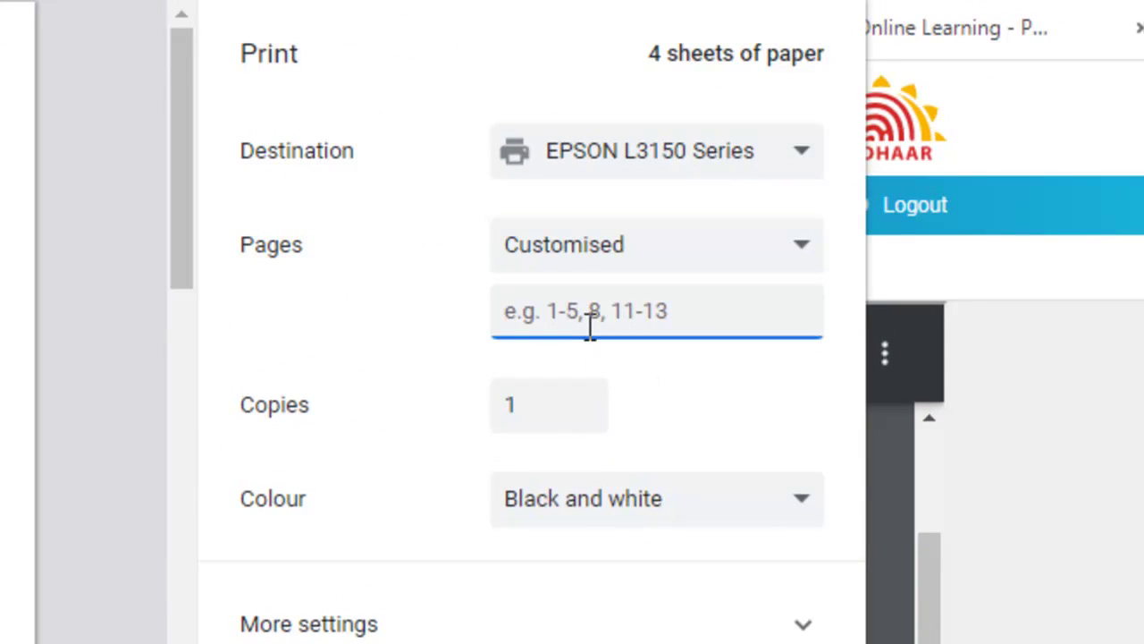
{"action": "type", "text": "1"}
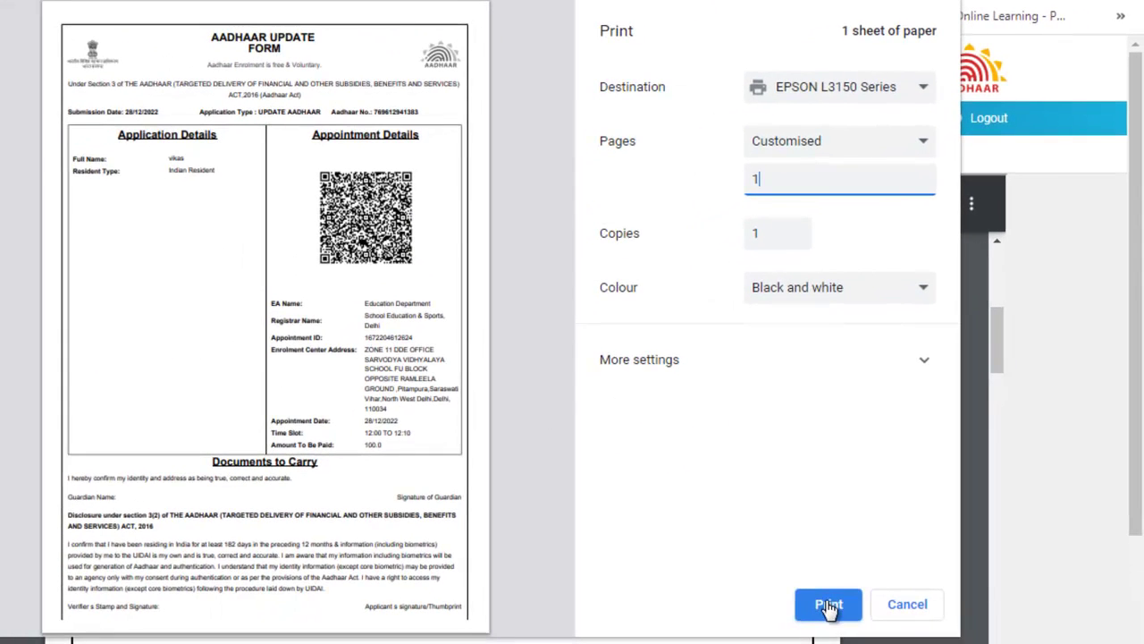
{"action": "left_click", "coordinate": [829, 605]}
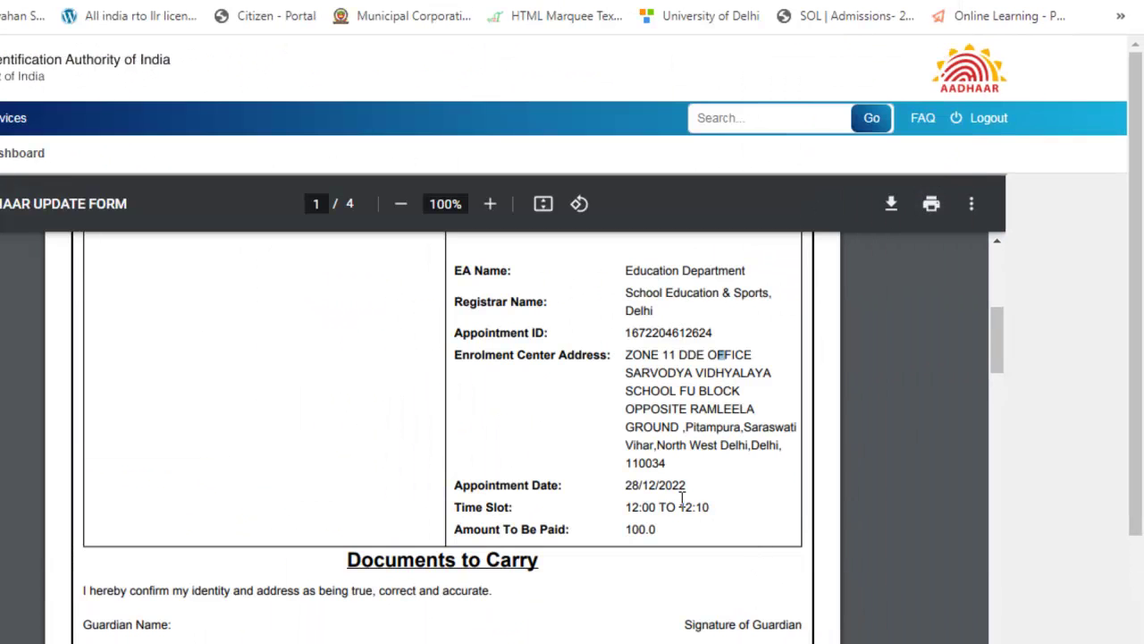